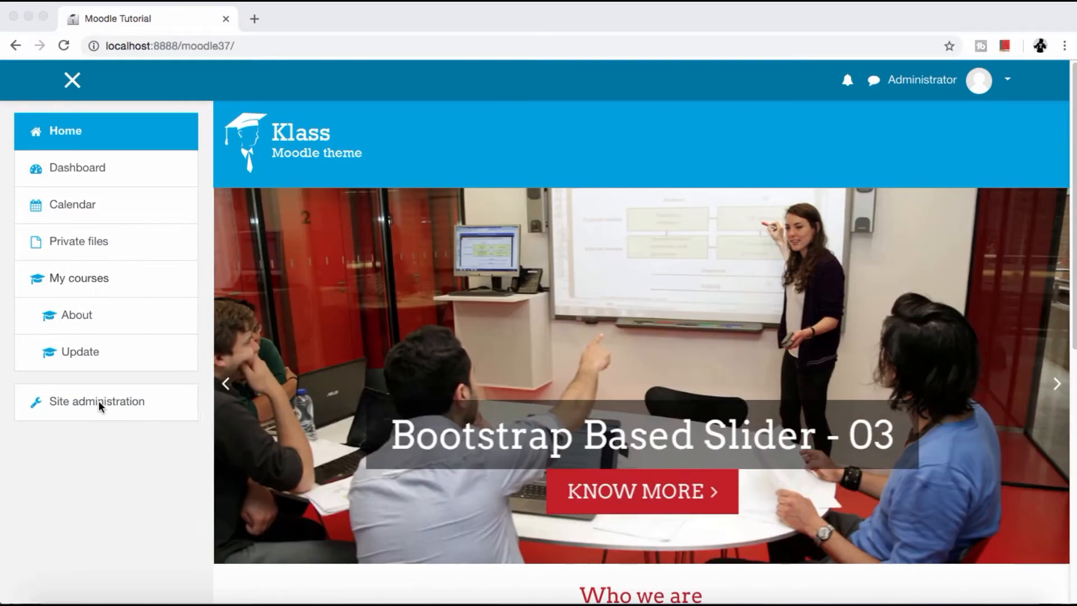
# Step: Open the plugins overview from the site administration page
pyautogui.click(96, 400)
pyautogui.click(95, 402)
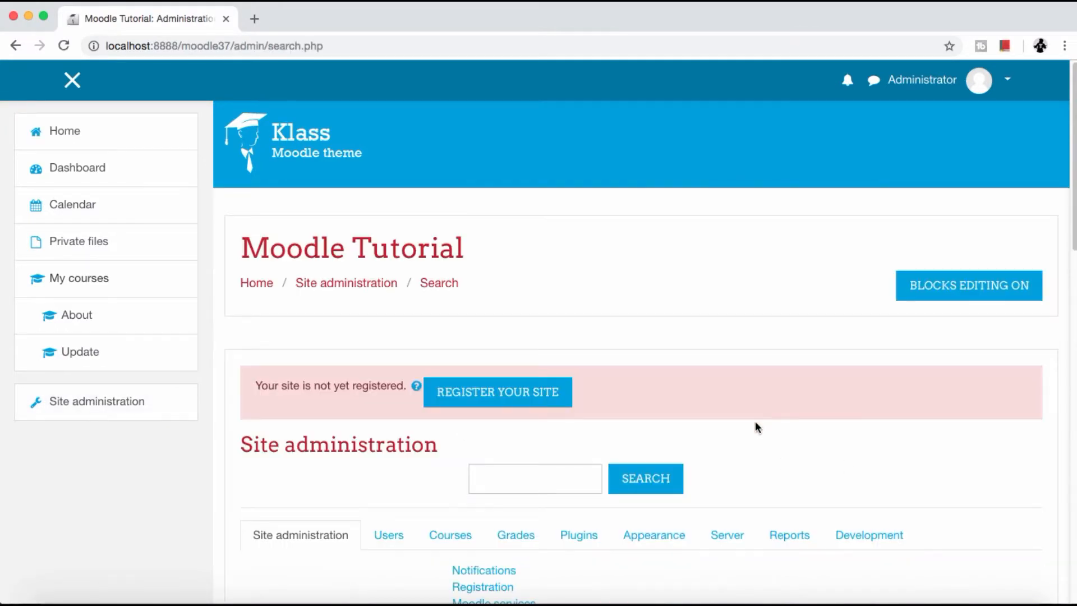
pyautogui.scroll(-1, 754, 428)
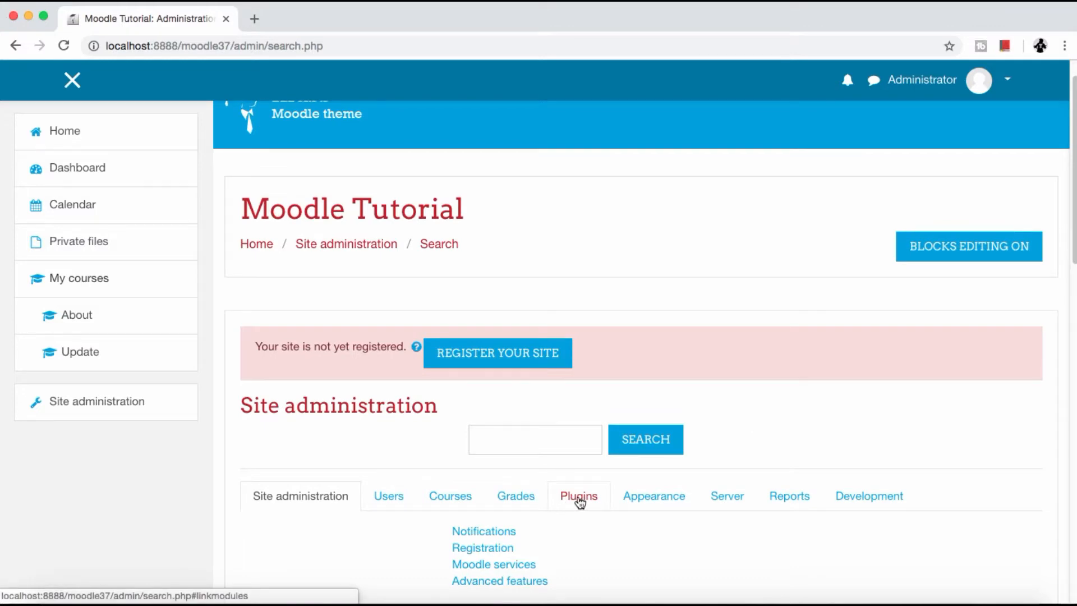
pyautogui.click(580, 502)
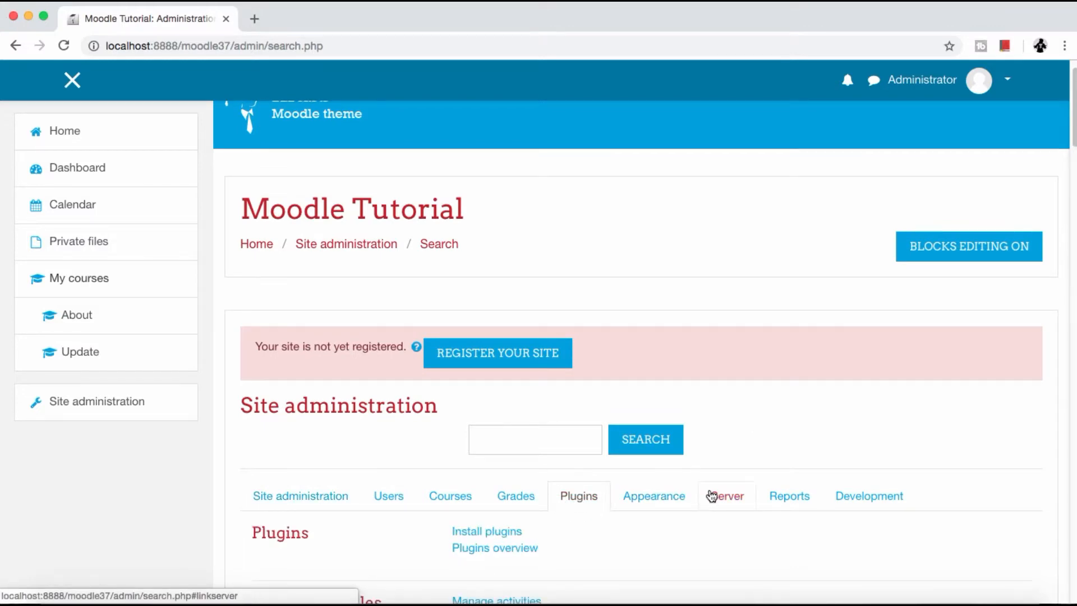
pyautogui.scroll(-1, 711, 496)
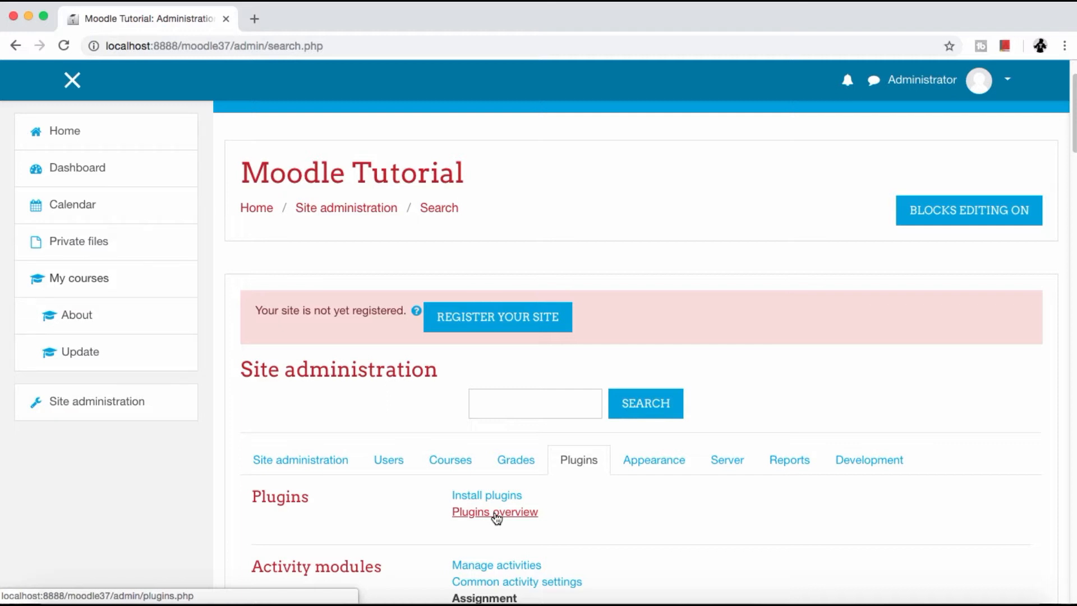
pyautogui.click(496, 515)
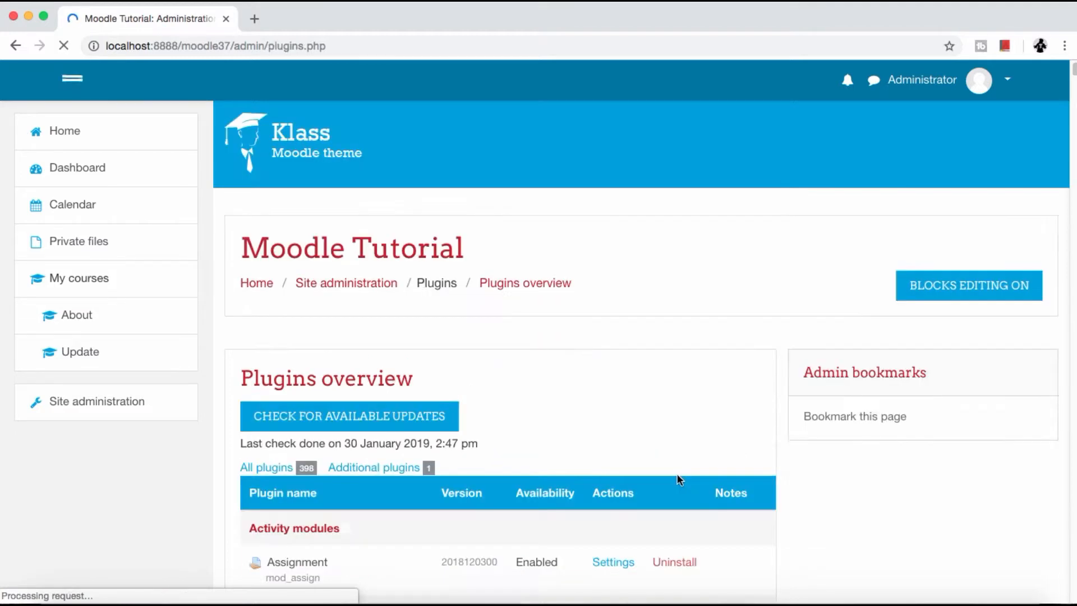
# Step: List only the additional plugins in the overview and locate the Klass theme entry
pyautogui.scroll(-1, 651, 473)
pyautogui.scroll(1, 652, 474)
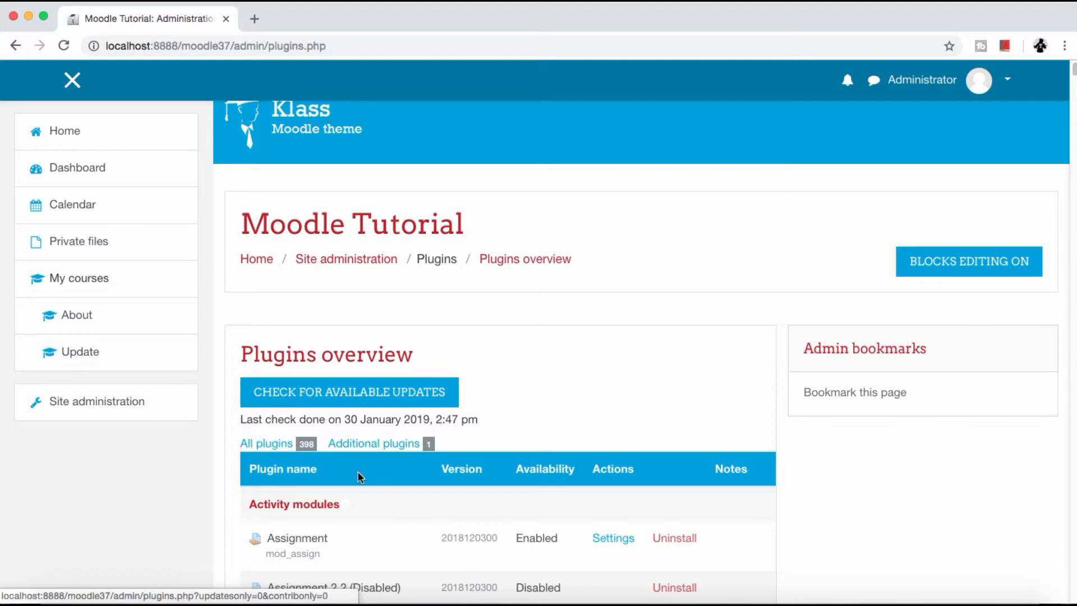
pyautogui.click(376, 448)
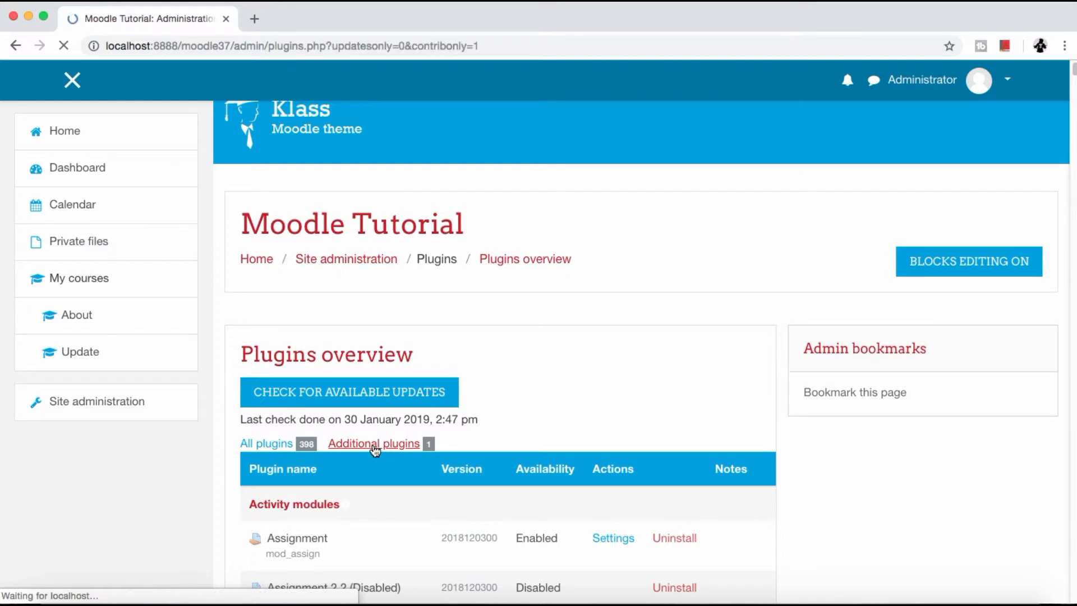
pyautogui.scroll(-2, 640, 443)
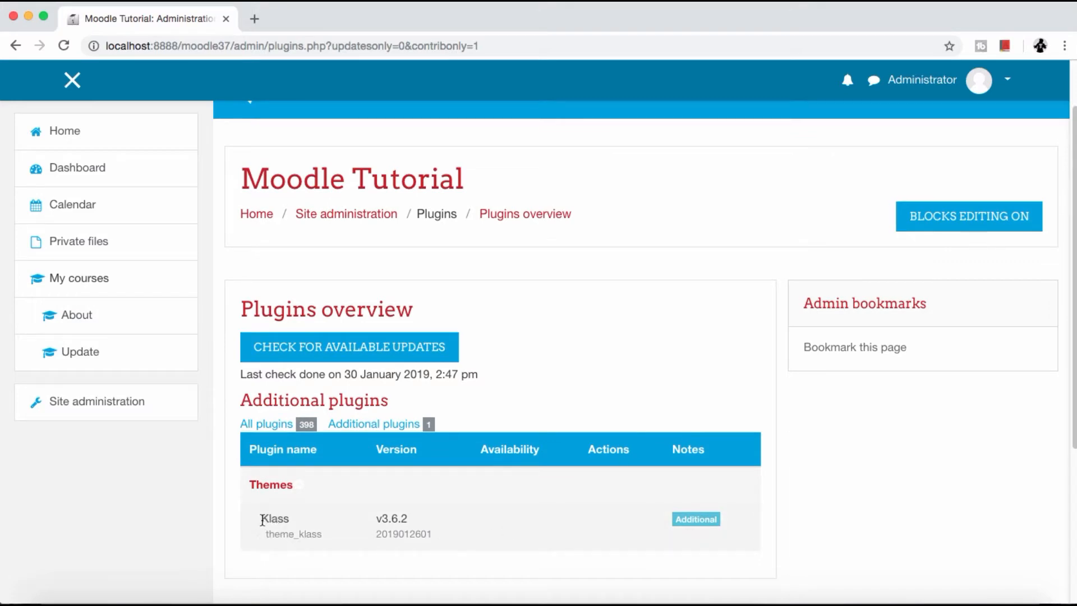
pyautogui.moveTo(262, 521); pyautogui.dragTo(306, 519)
pyautogui.click(310, 519)
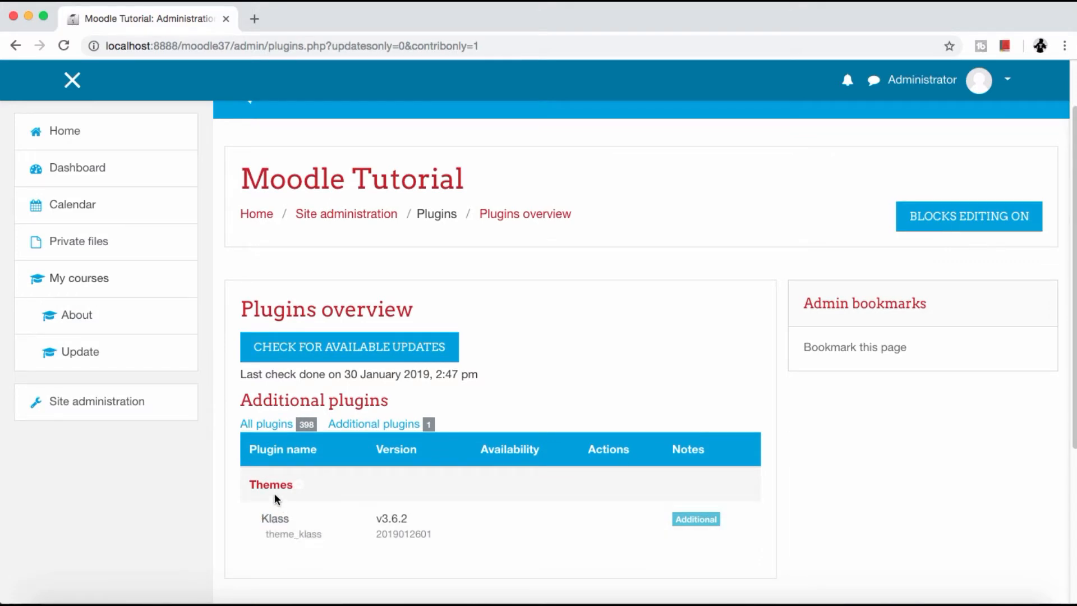
# Step: Look through the theme selector's list down to the Klass theme, and return to the previous page
pyautogui.moveTo(258, 486); pyautogui.dragTo(312, 494)
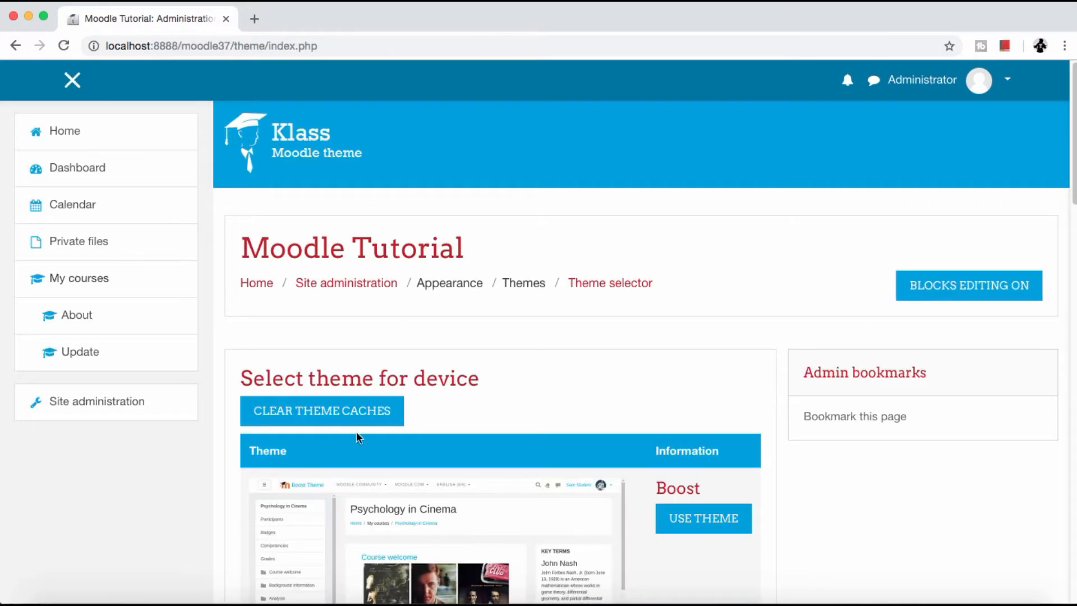
pyautogui.scroll(-10, 401, 471)
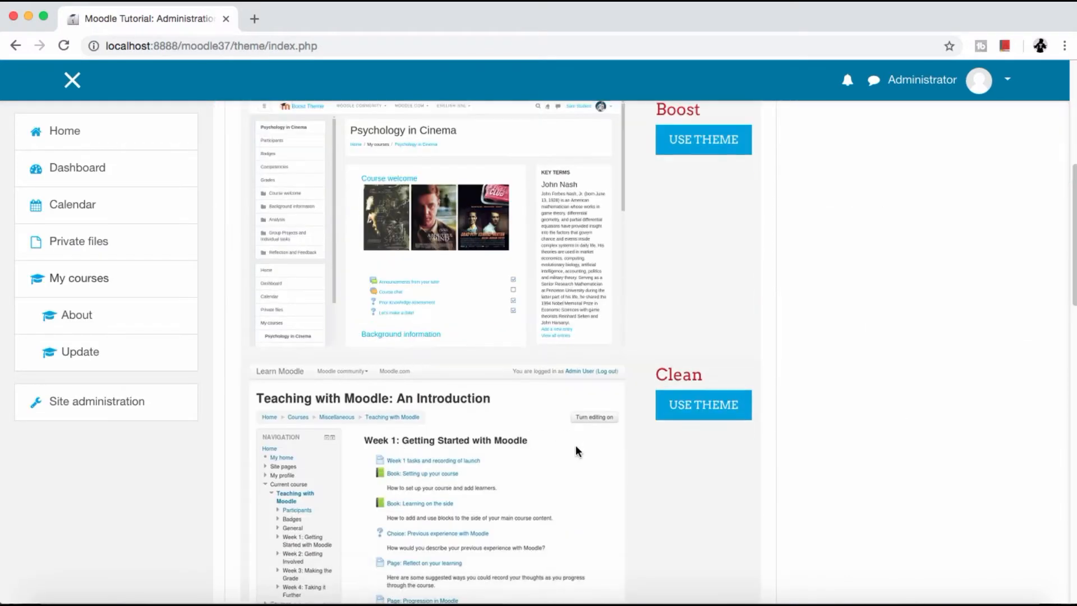
pyautogui.scroll(-5, 577, 448)
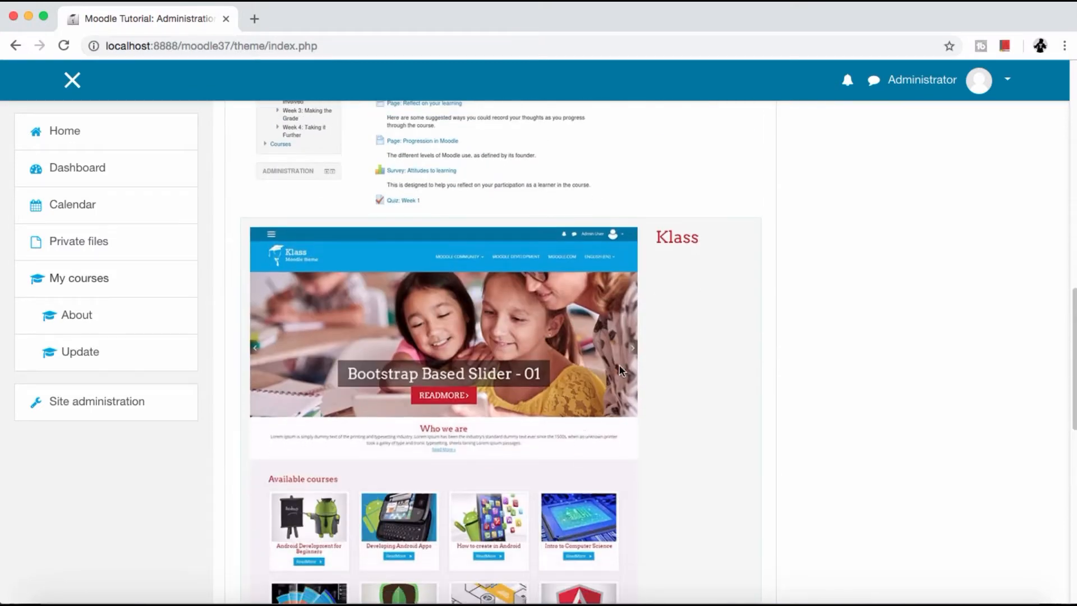
pyautogui.click(15, 47)
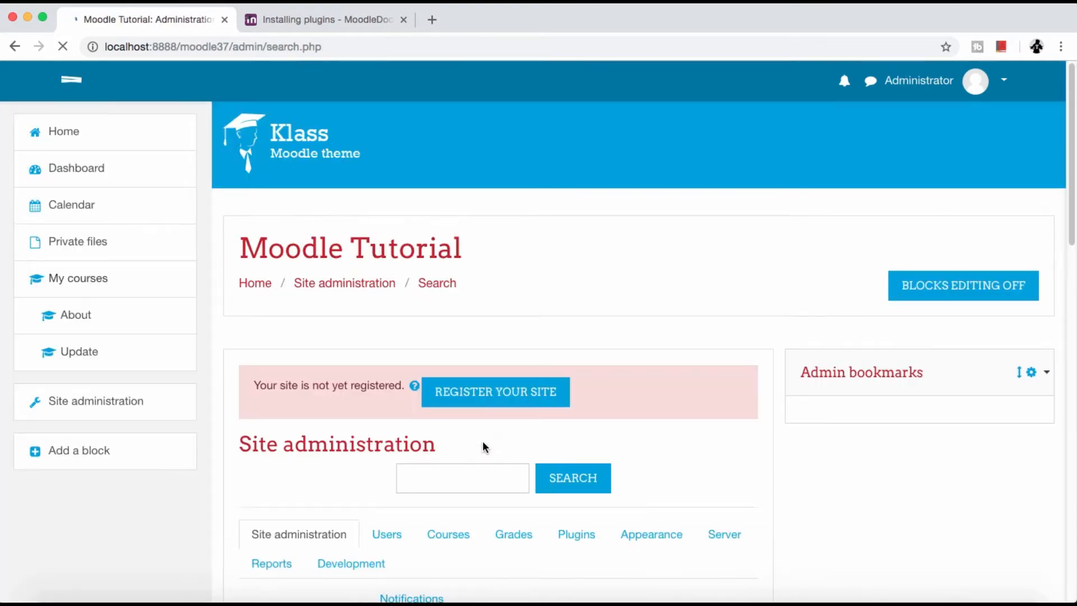
# Step: Open the theme selector from the Appearance section of site administration
pyautogui.scroll(-2, 550, 459)
pyautogui.click(645, 361)
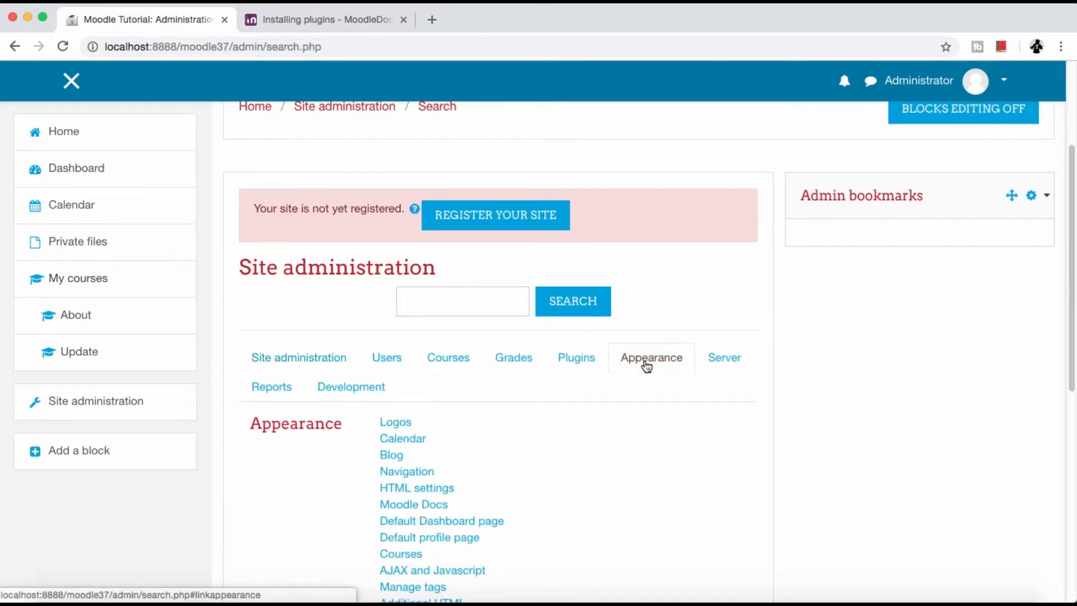
pyautogui.scroll(-2, 524, 460)
pyautogui.scroll(-3, 525, 460)
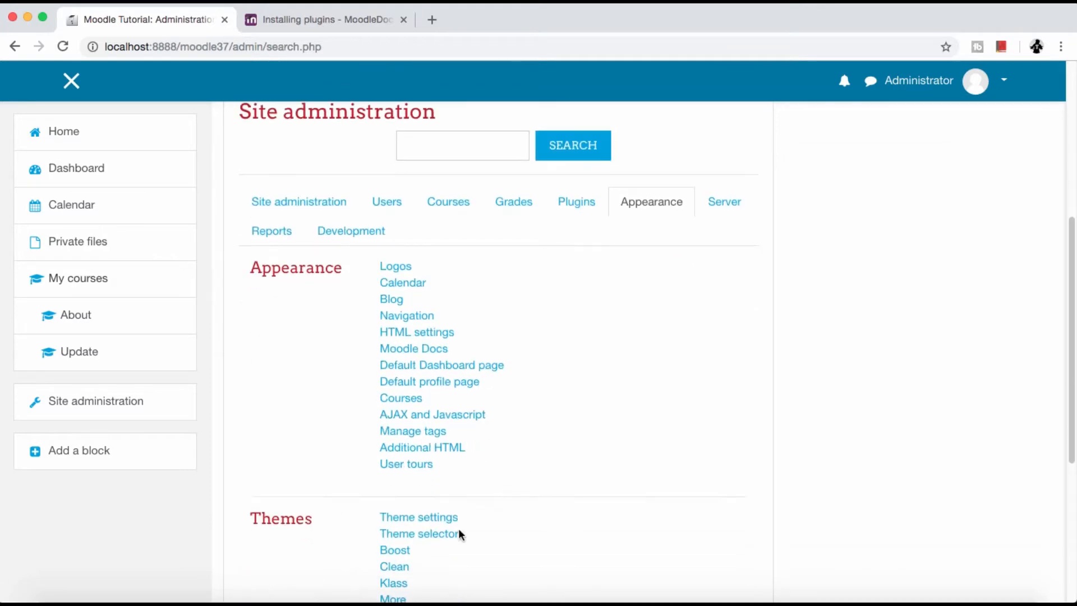
pyautogui.click(446, 537)
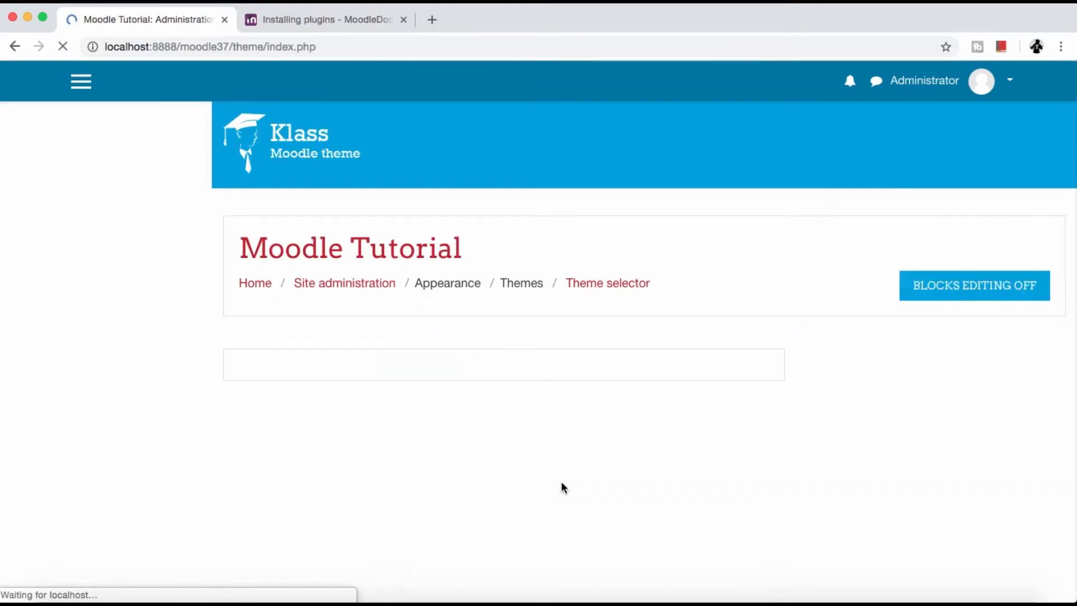
# Step: Switch the site theme to Boost and continue back to the Klass entry in the theme list
pyautogui.scroll(-8, 561, 483)
pyautogui.scroll(1, 638, 393)
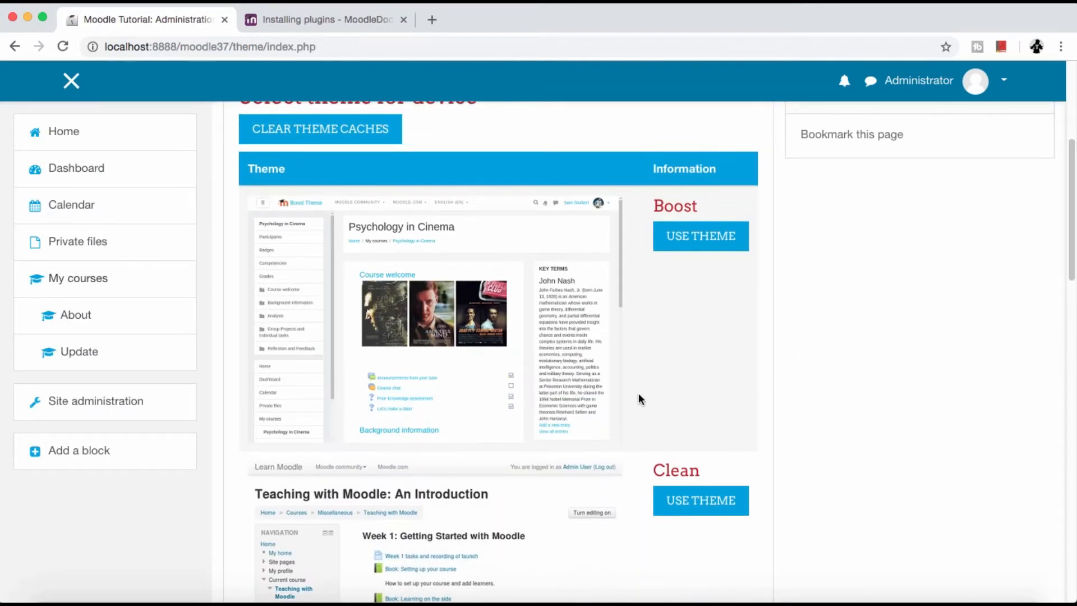
pyautogui.click(699, 245)
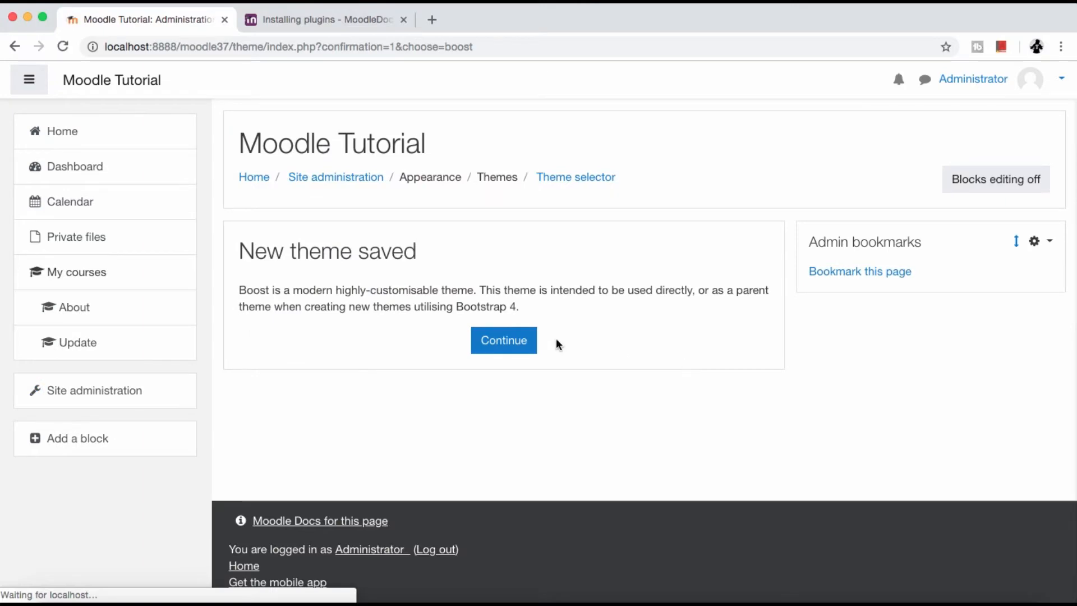
pyautogui.click(526, 349)
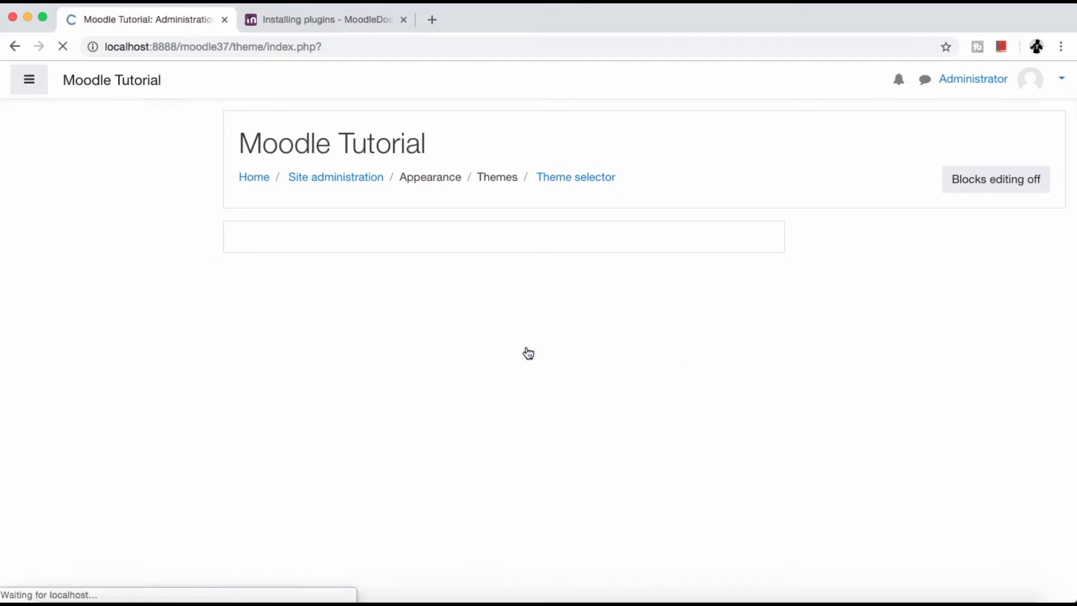
pyautogui.scroll(-10, 764, 329)
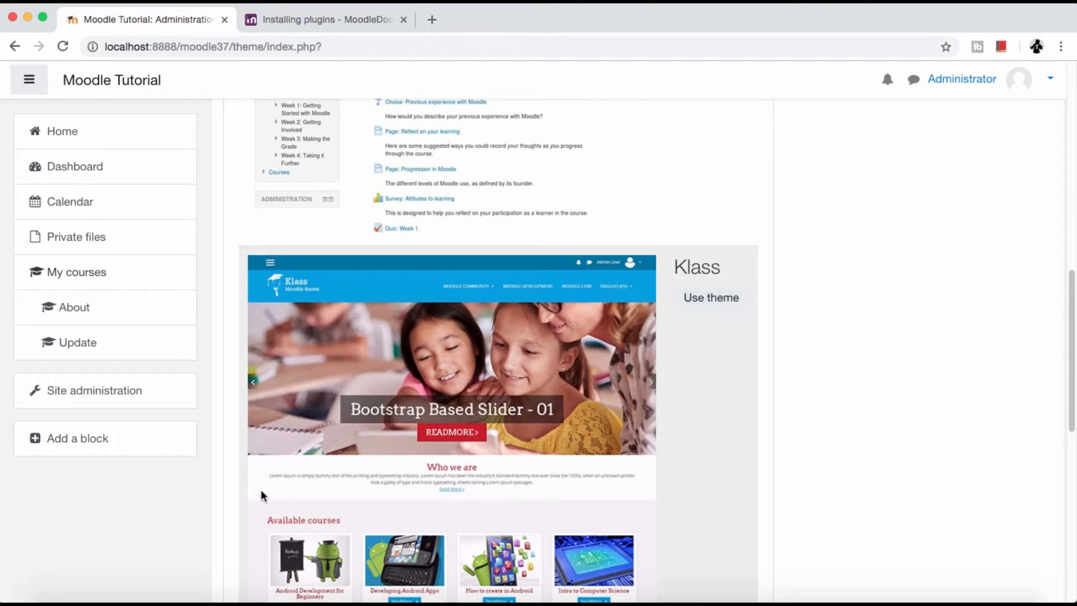
# Step: Return to the plugins overview through site administration and list only the additional plugins
pyautogui.click(125, 402)
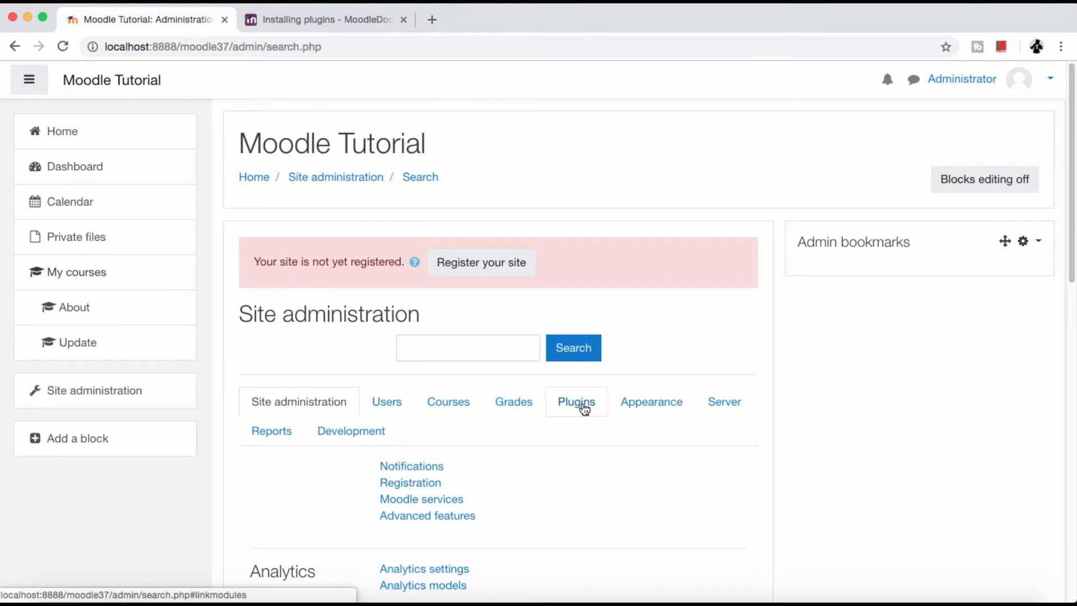
pyautogui.click(579, 408)
pyautogui.click(423, 486)
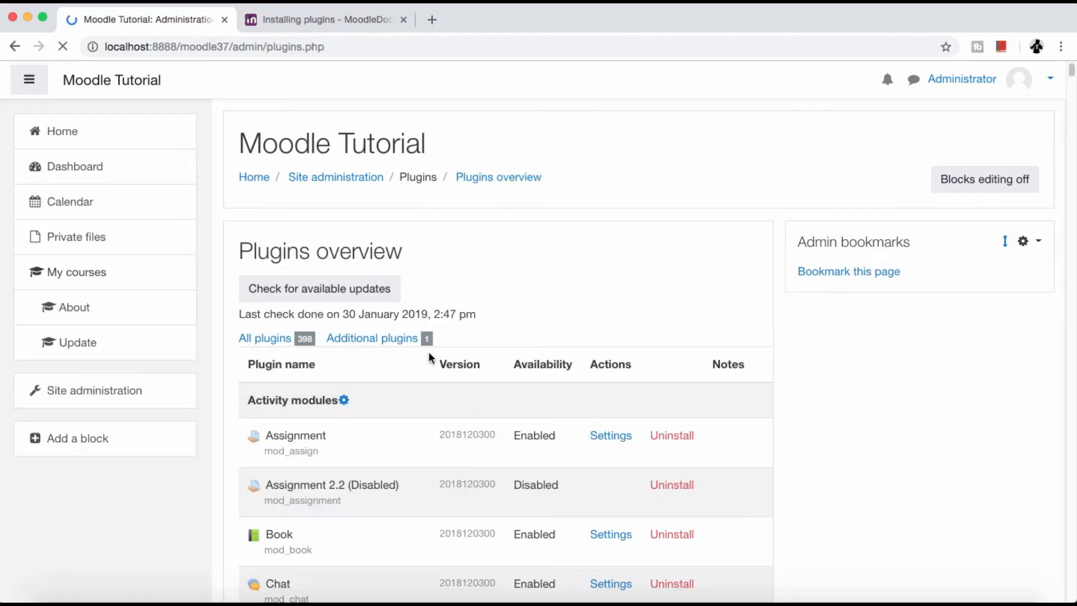
pyautogui.click(387, 340)
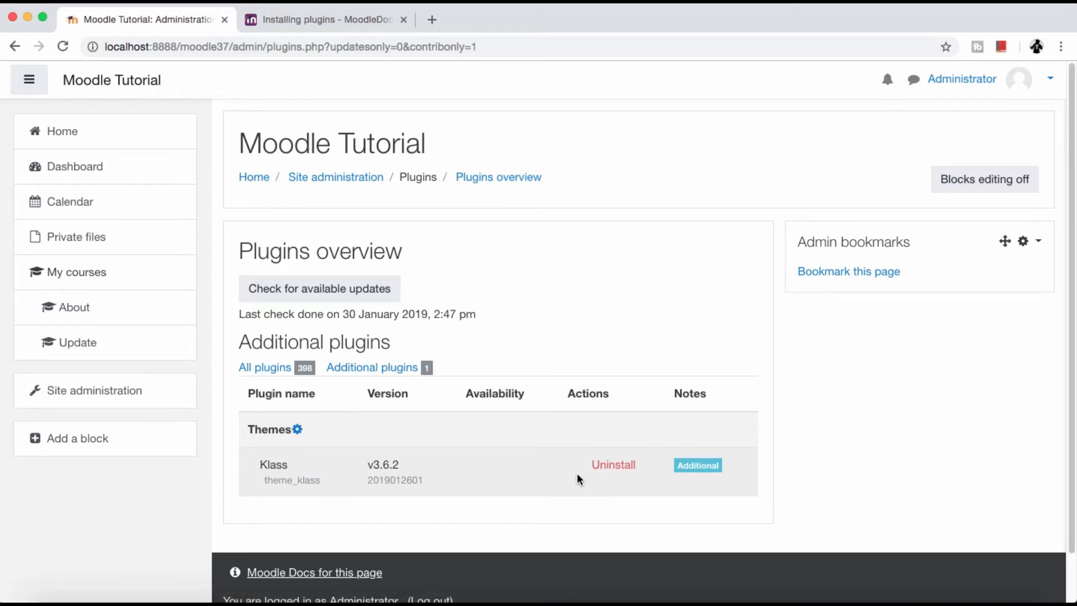
# Step: Uninstall the Klass theme plugin and confirm deleting all of its data from the database
pyautogui.click(615, 470)
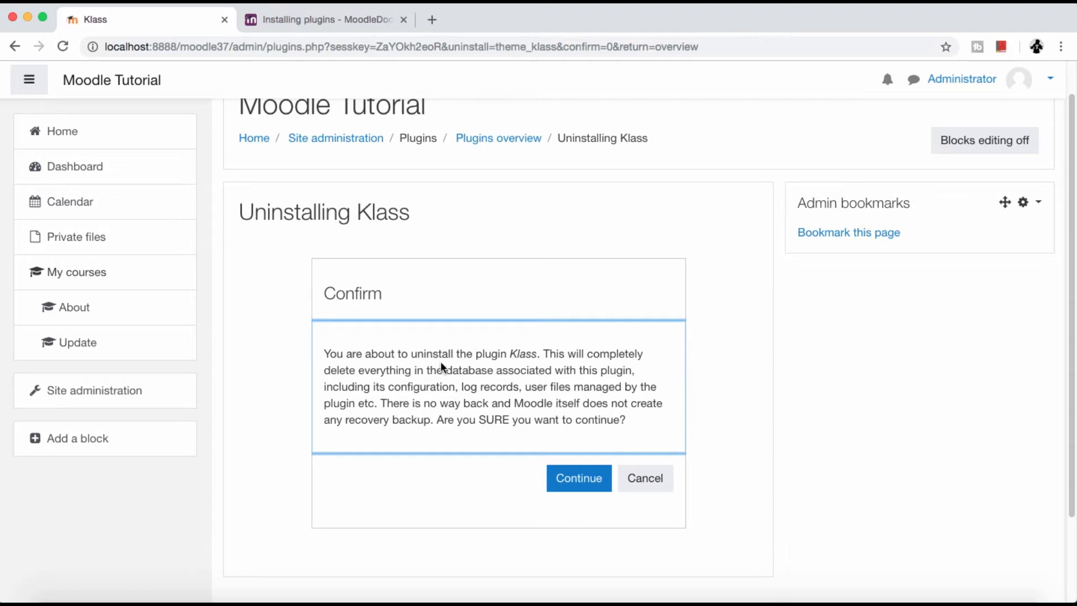
pyautogui.click(574, 485)
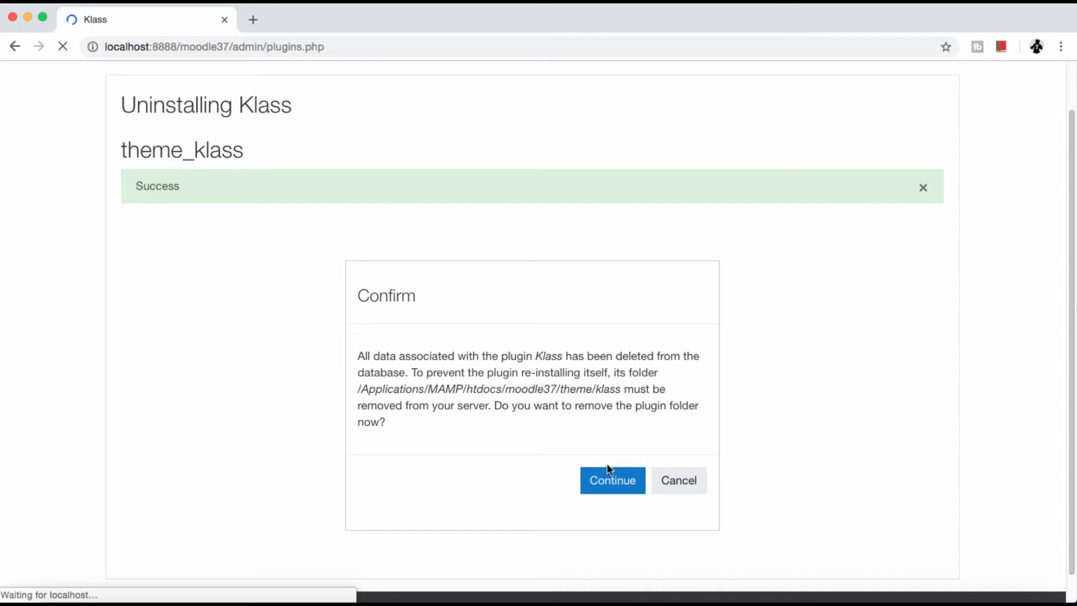
pyautogui.click(595, 481)
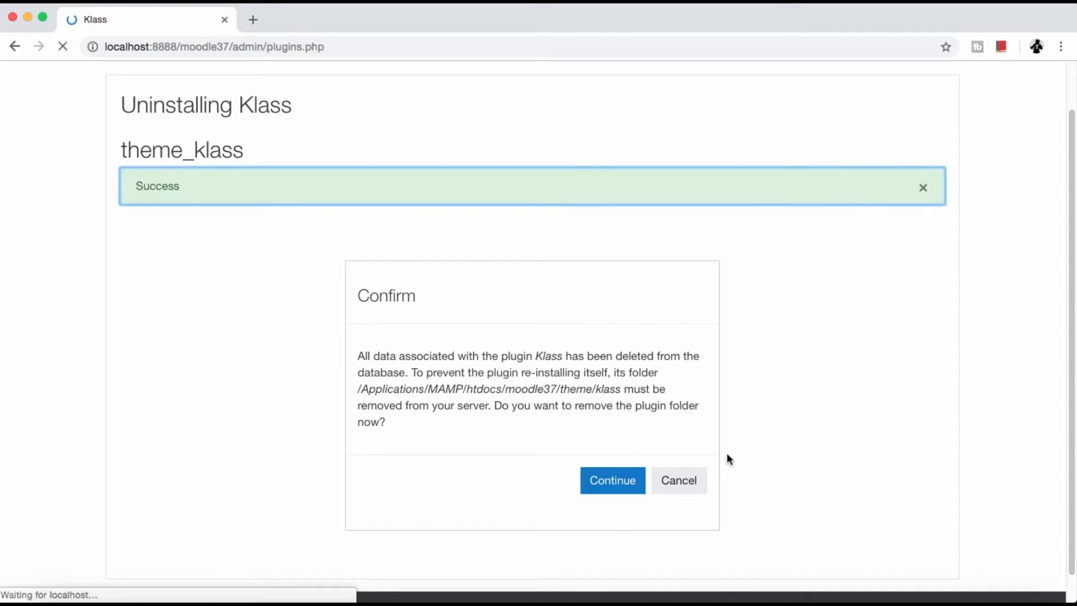
# Step: Read the confirmation message about removing the Klass plugin folder, including the folder path on the server
pyautogui.scroll(1, 727, 453)
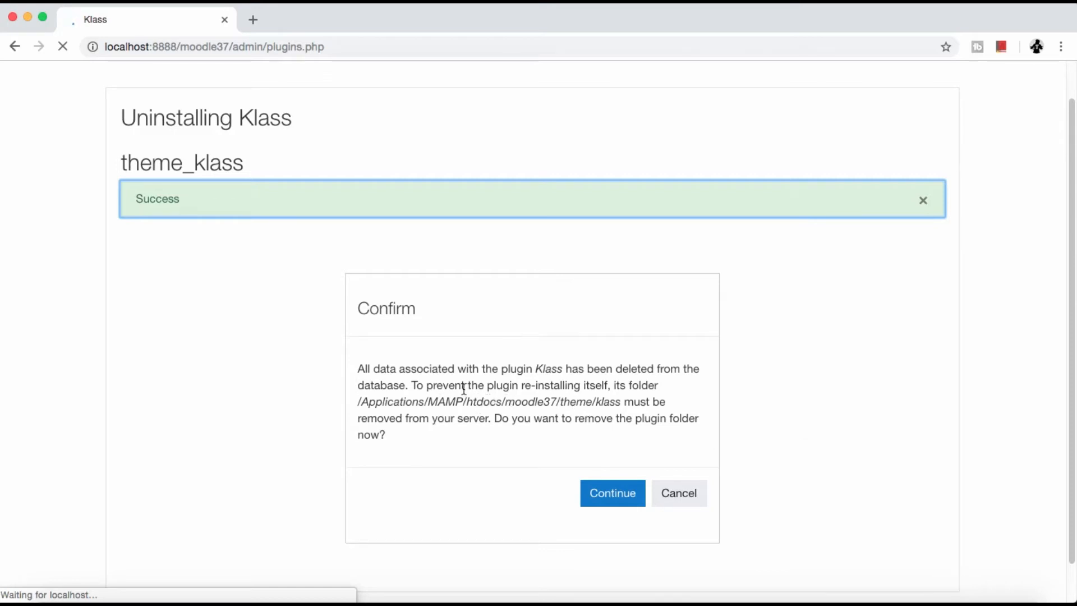
pyautogui.moveTo(359, 369); pyautogui.dragTo(405, 449)
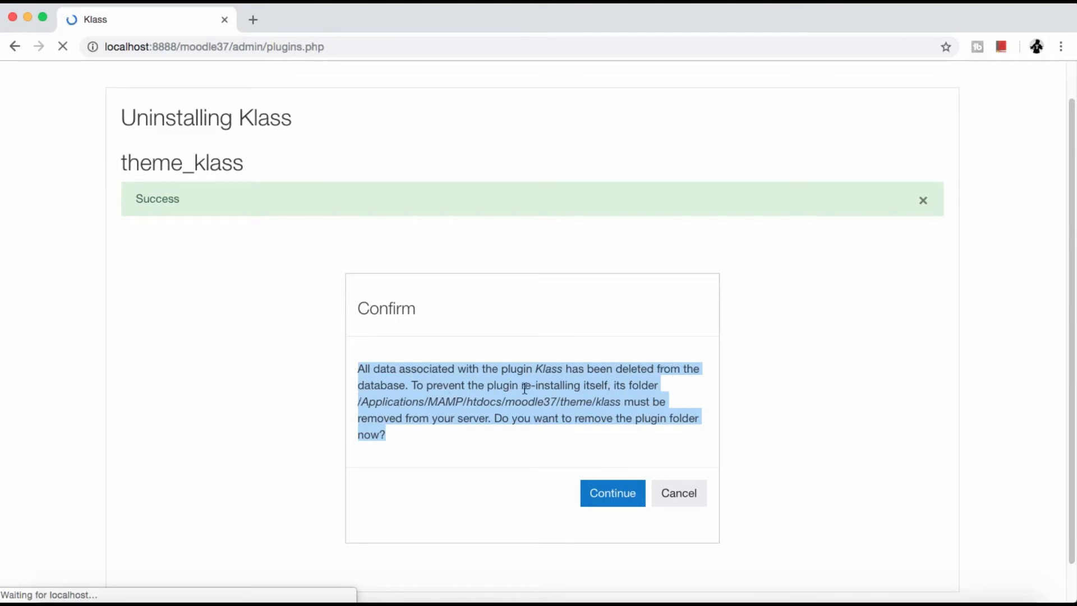
pyautogui.click(657, 453)
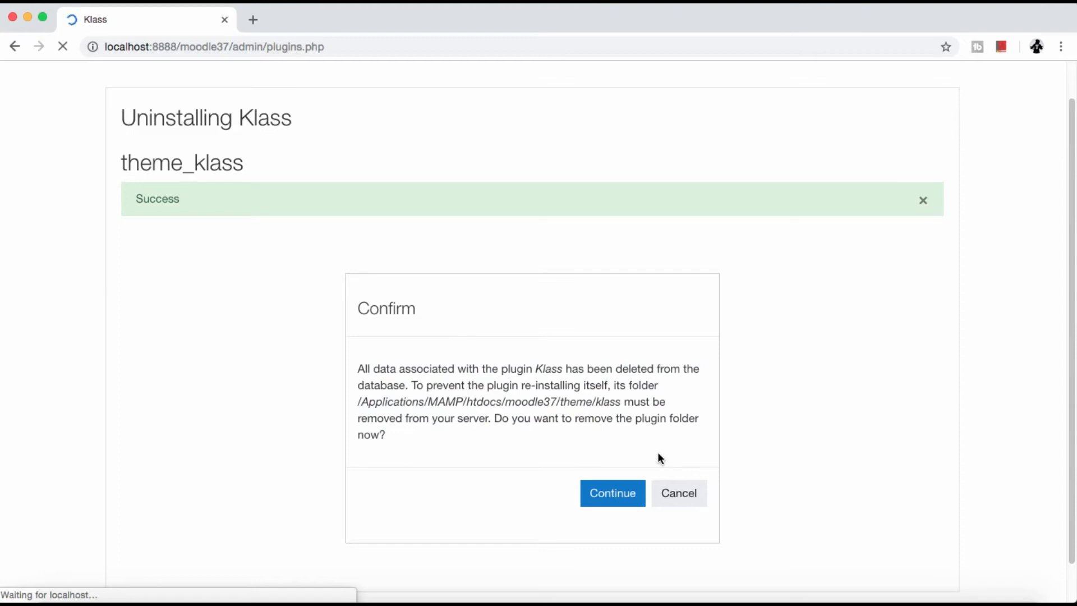
pyautogui.scroll(-1, 660, 458)
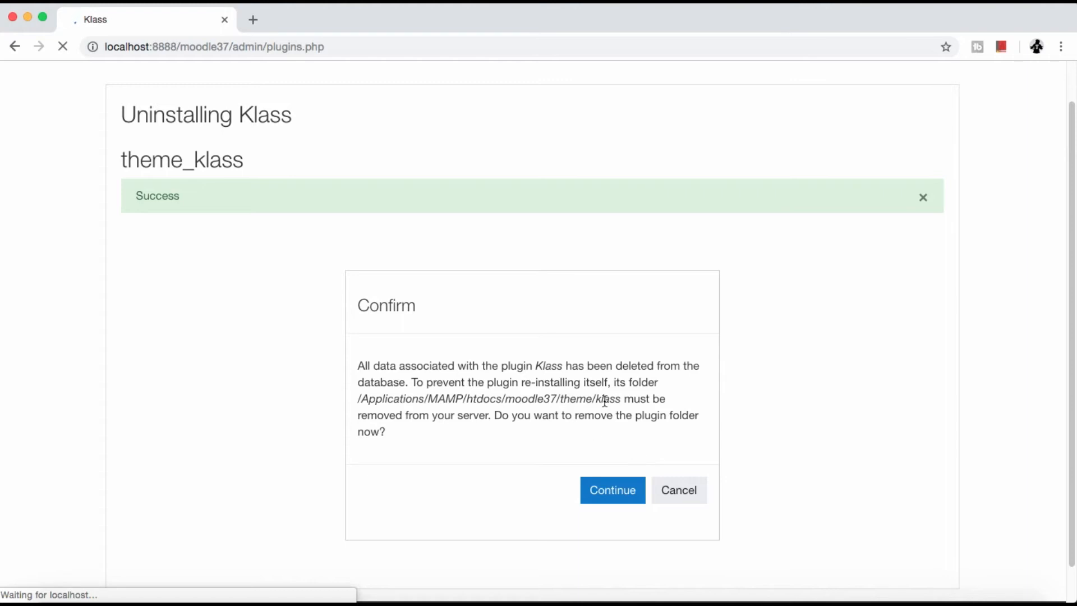
pyautogui.moveTo(359, 399); pyautogui.dragTo(619, 402)
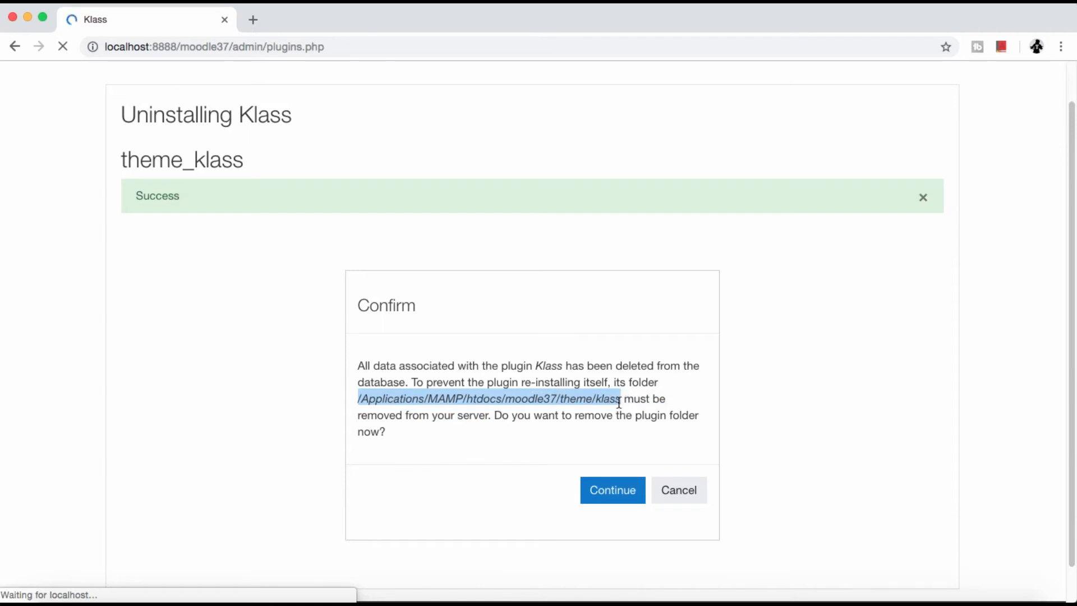
pyautogui.click(588, 400)
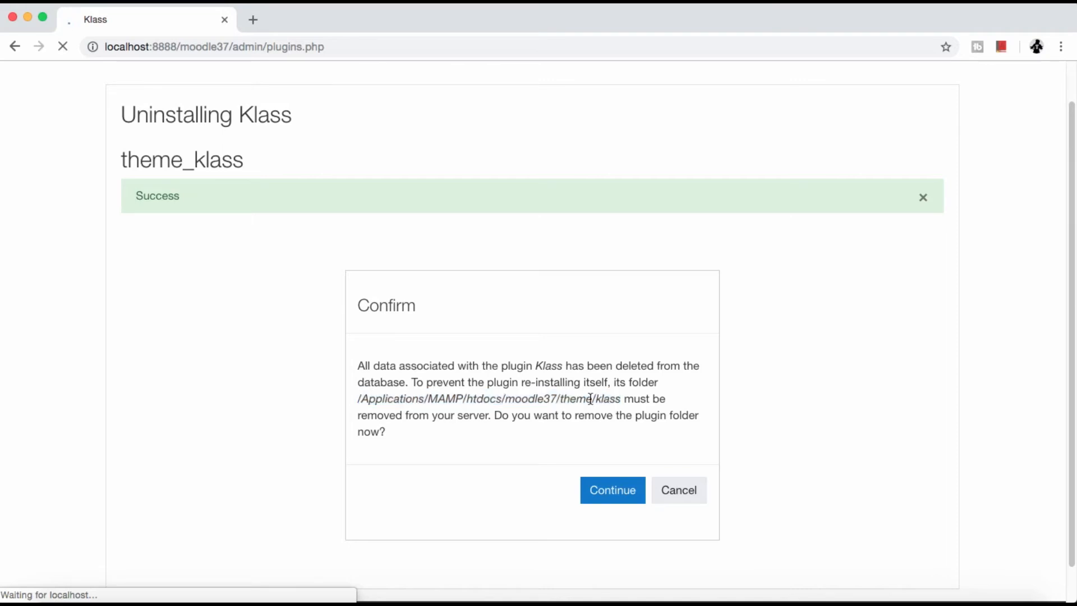
pyautogui.tripleClick(590, 399)
pyautogui.click(590, 399)
pyautogui.moveTo(360, 397); pyautogui.dragTo(621, 399)
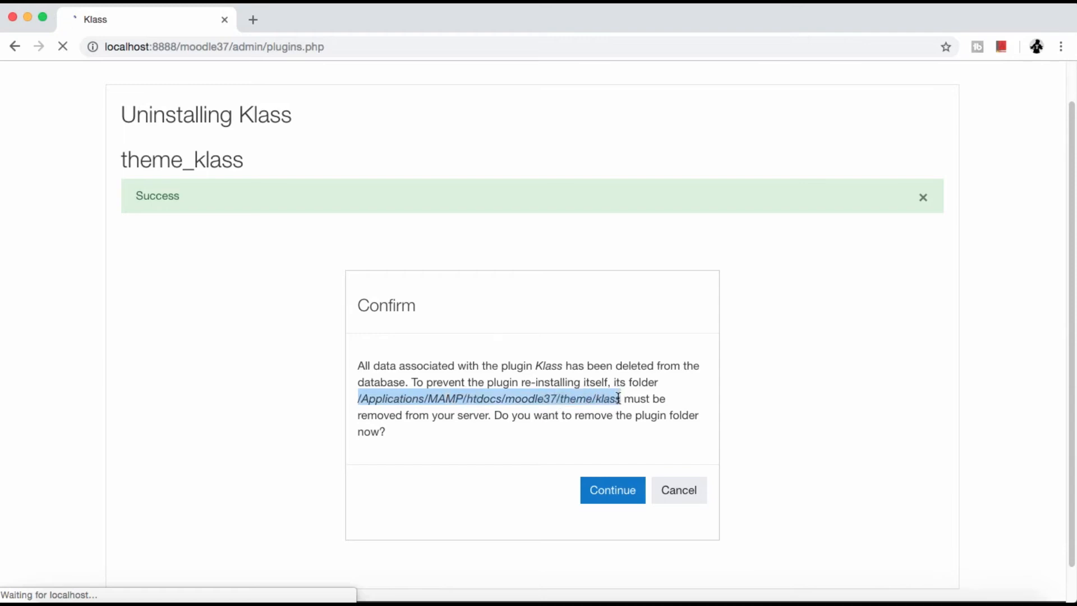
pyautogui.tripleClick(529, 399)
pyautogui.click(570, 398)
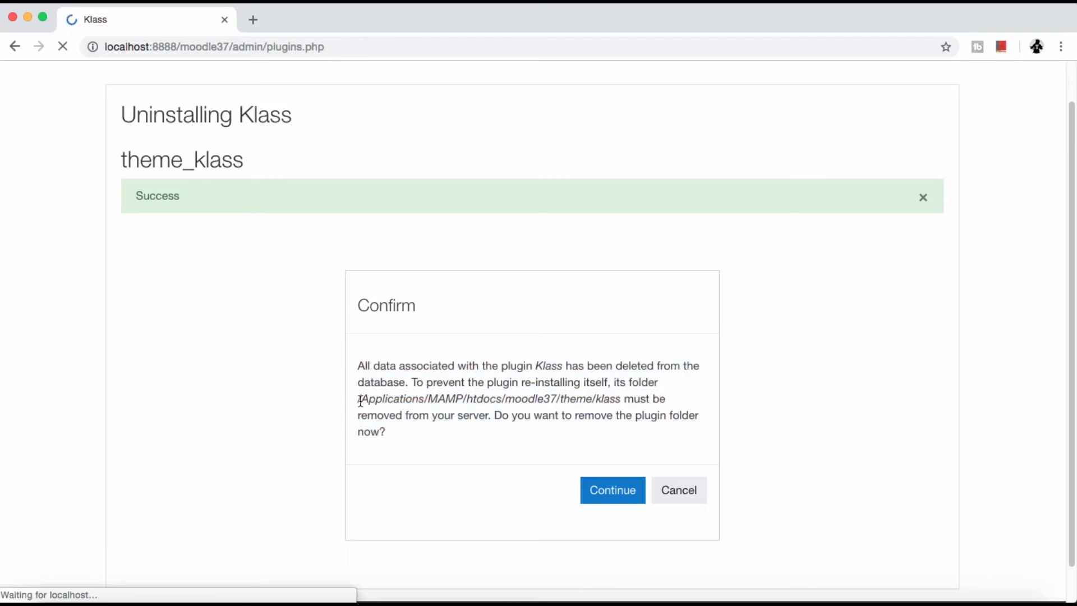
pyautogui.moveTo(359, 398); pyautogui.dragTo(620, 398)
pyautogui.click(544, 431)
# Step: Confirm removing the Klass plugin folder from the server
pyautogui.click(585, 482)
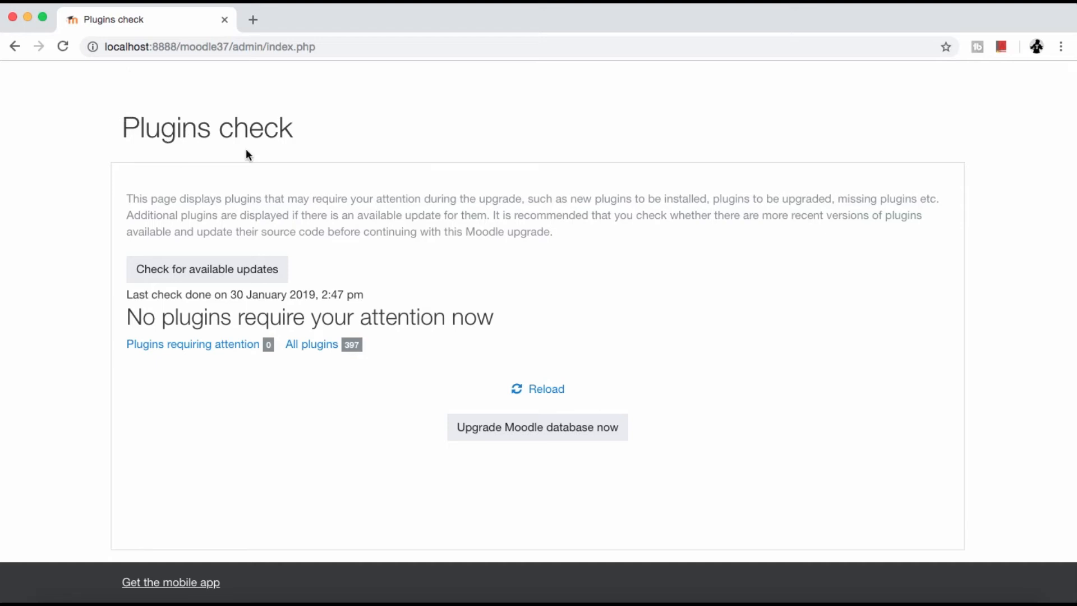
# Step: Start the Moodle database upgrade from the plugins check page
pyautogui.click(540, 437)
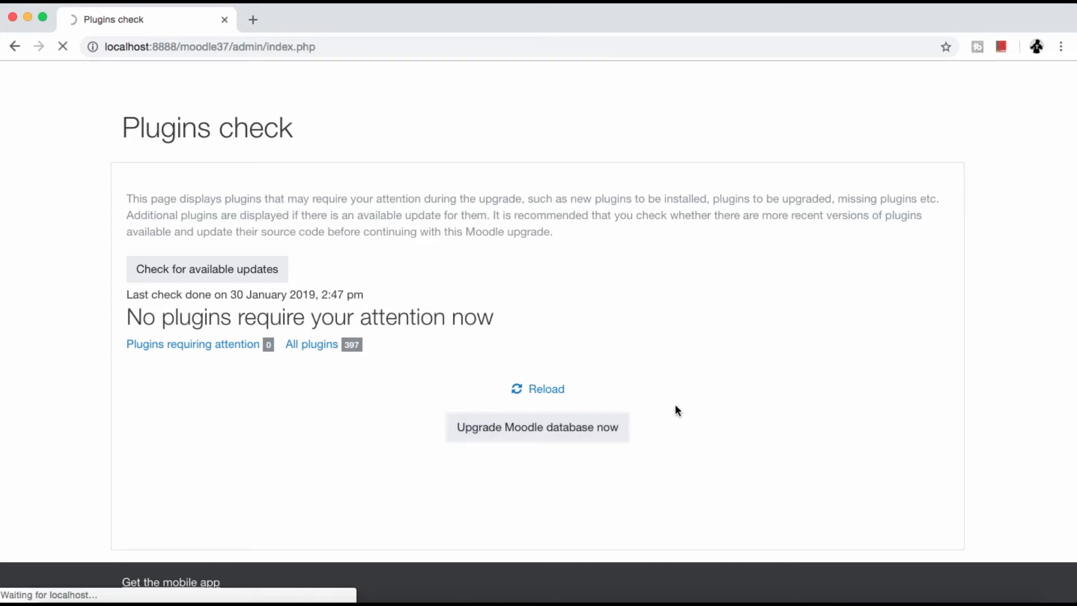
# Step: Switch to Finder and open the theme folder of the moodle37 site inside htdocs in the MAMP application folder
pyautogui.click(62, 602)
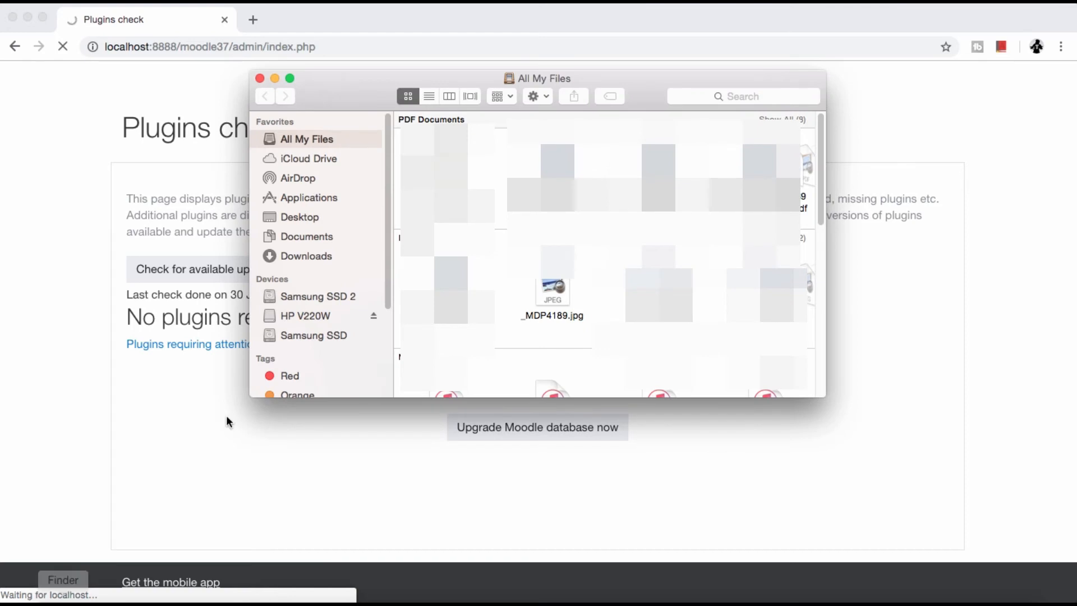
pyautogui.click(306, 199)
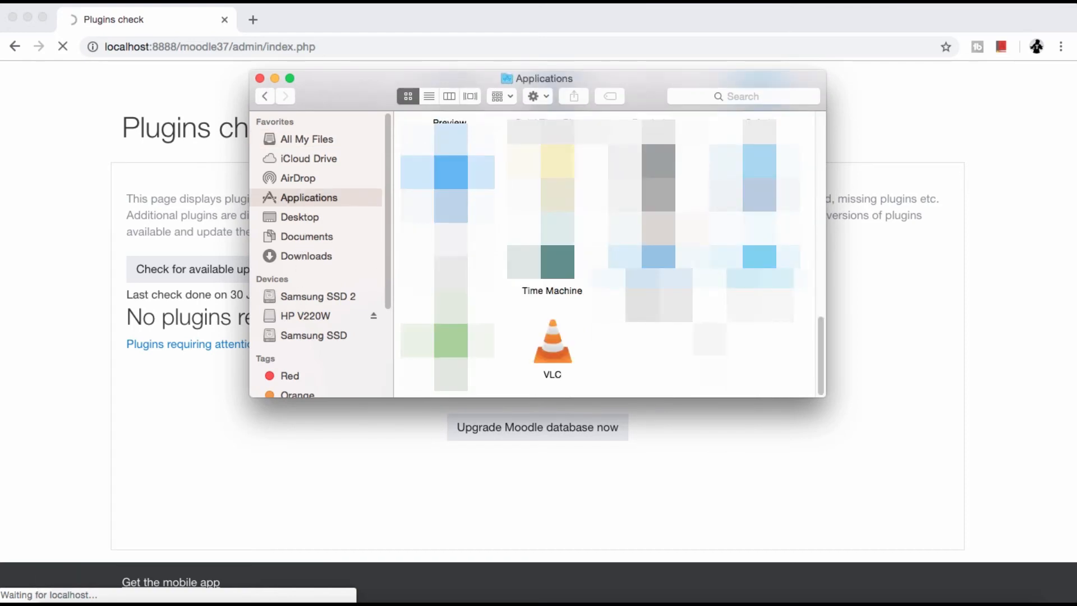
pyautogui.scroll(5, 729, 314)
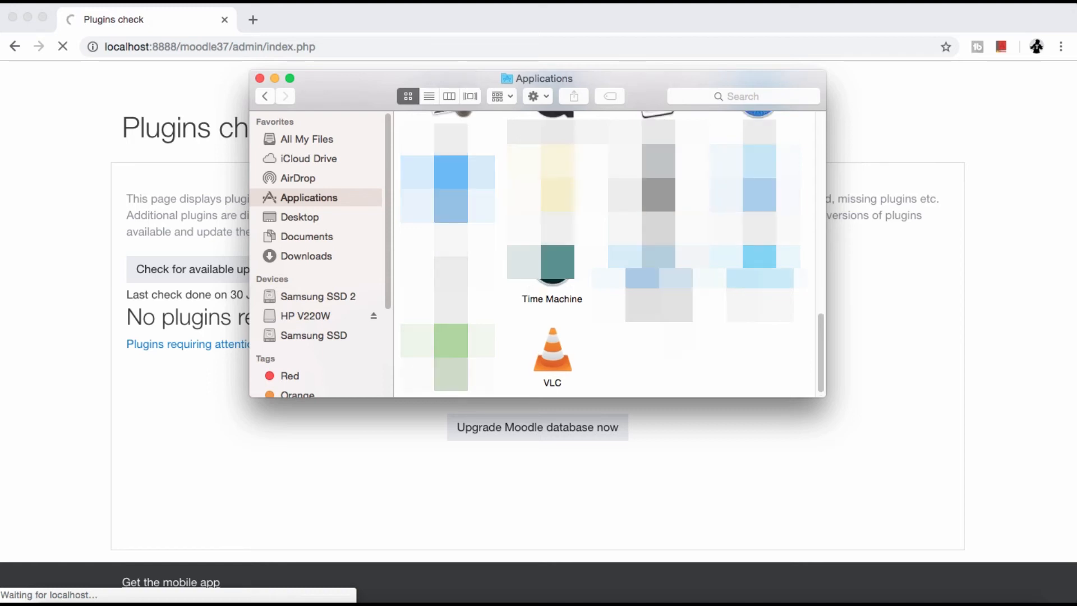
pyautogui.doubleClick(561, 329)
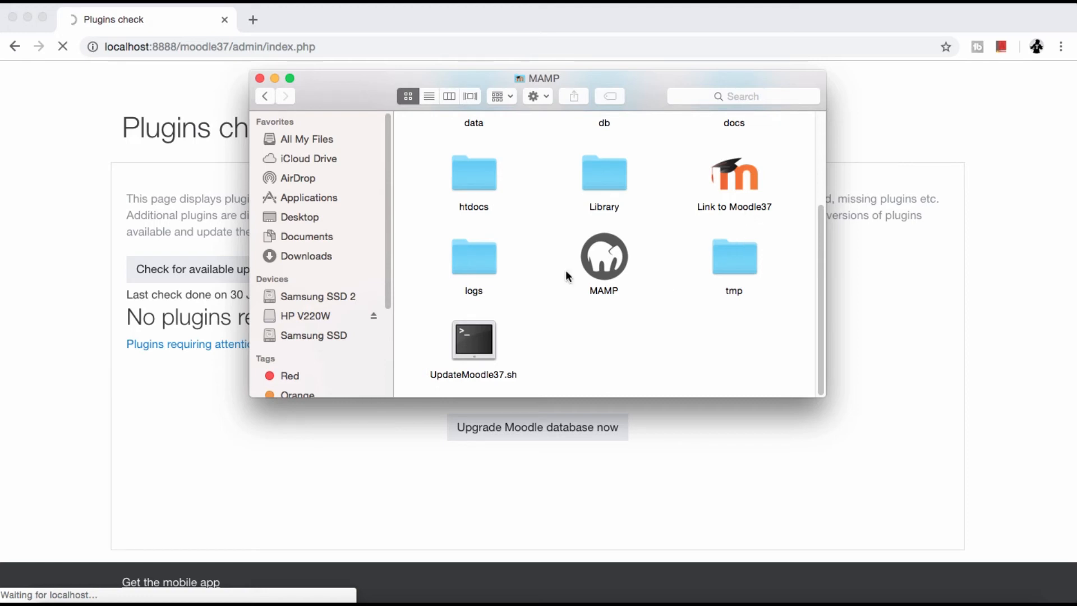
pyautogui.doubleClick(486, 177)
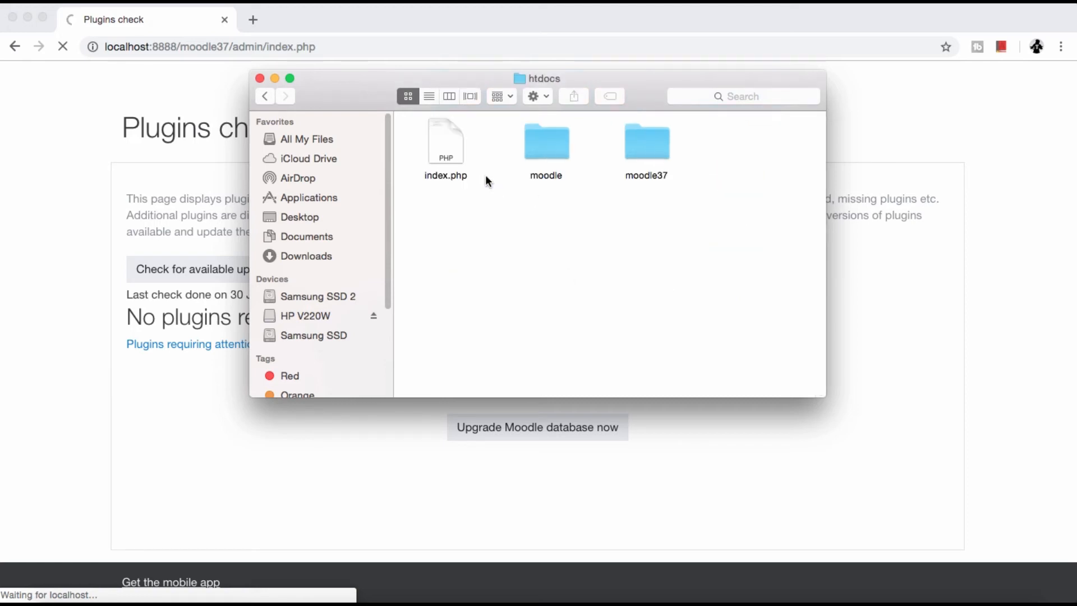
pyautogui.doubleClick(656, 147)
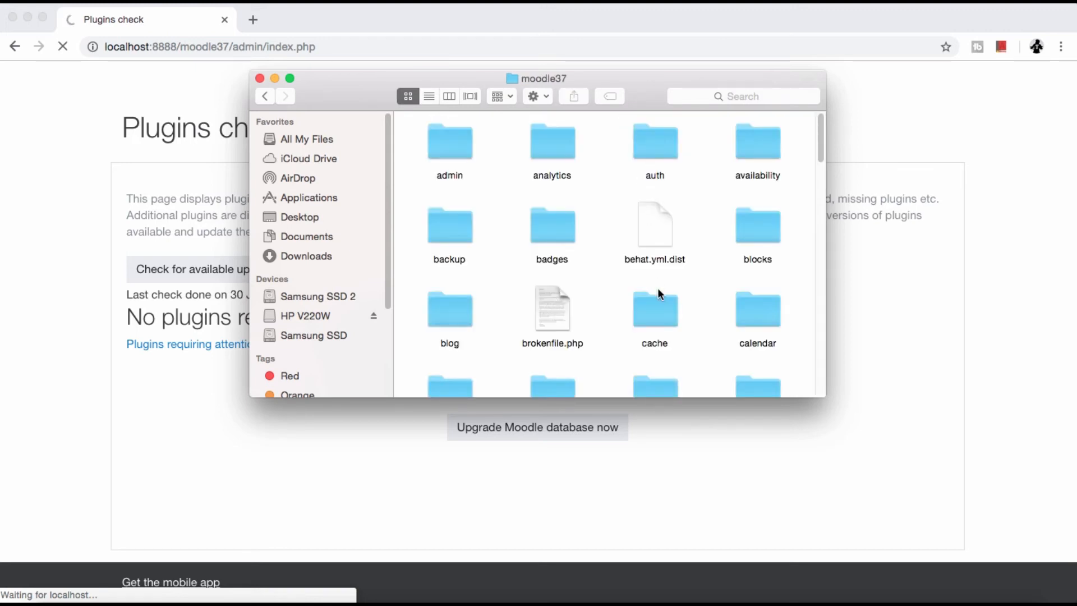
pyautogui.scroll(-15, 657, 288)
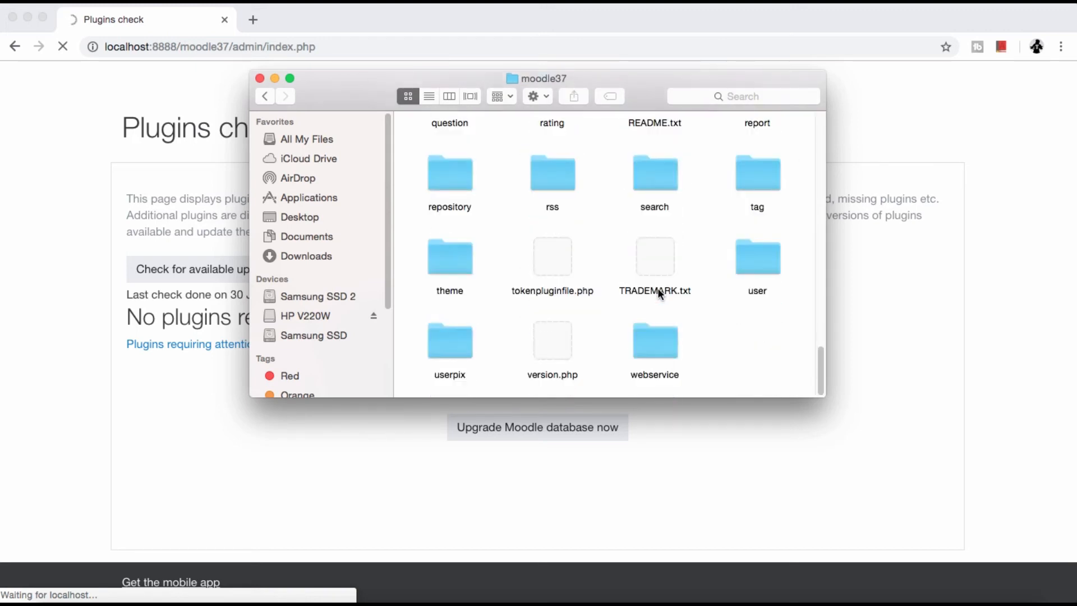
pyautogui.doubleClick(458, 258)
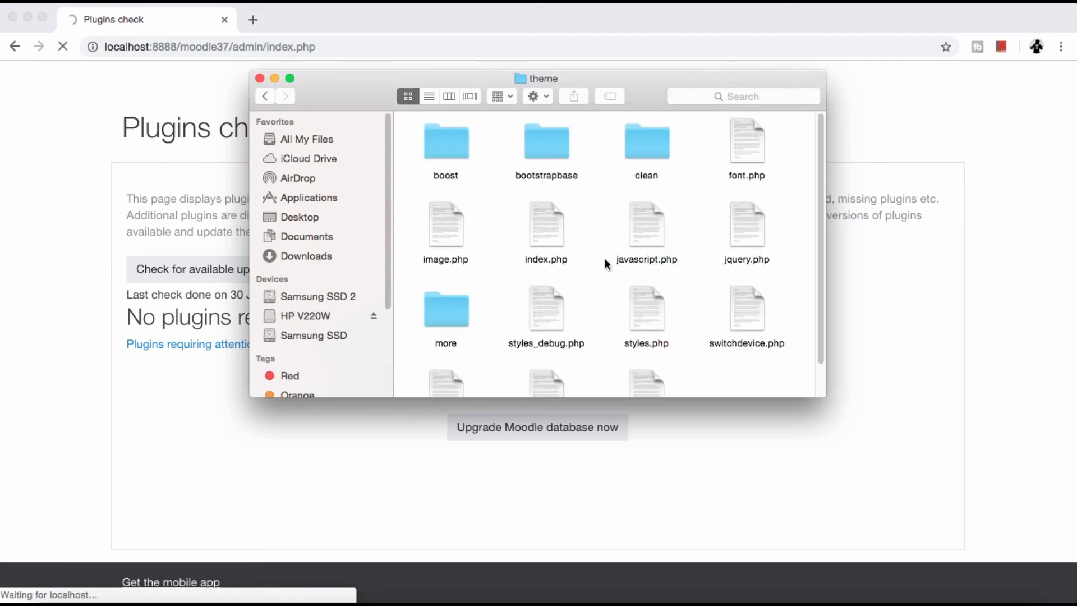
# Step: Check the theme folder's contents for a remaining Klass folder, and close the Finder window
pyautogui.scroll(-1, 604, 263)
pyautogui.scroll(-3, 604, 261)
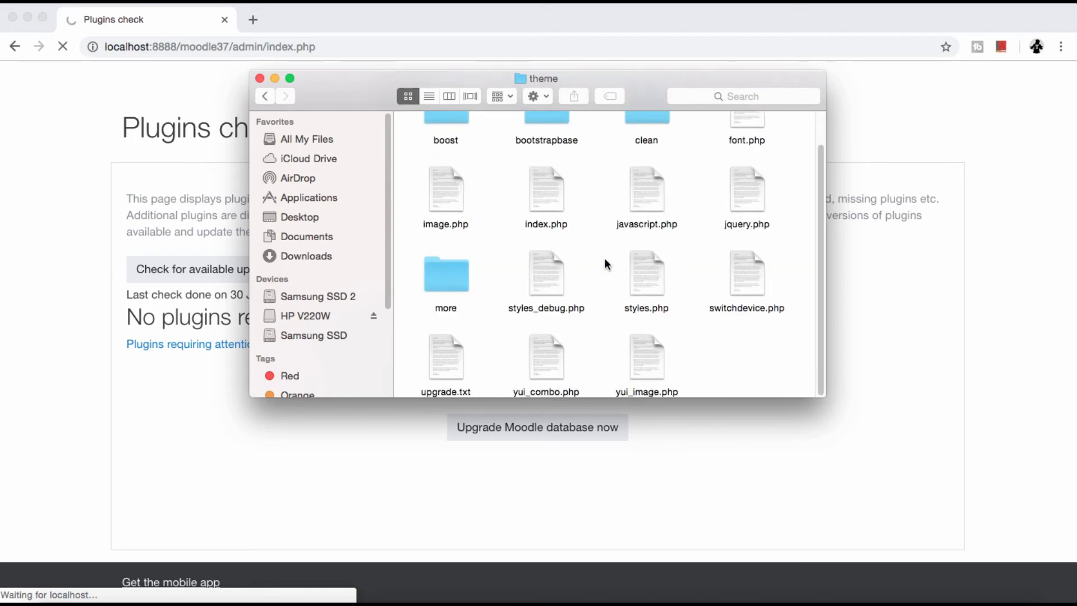
pyautogui.scroll(3, 605, 261)
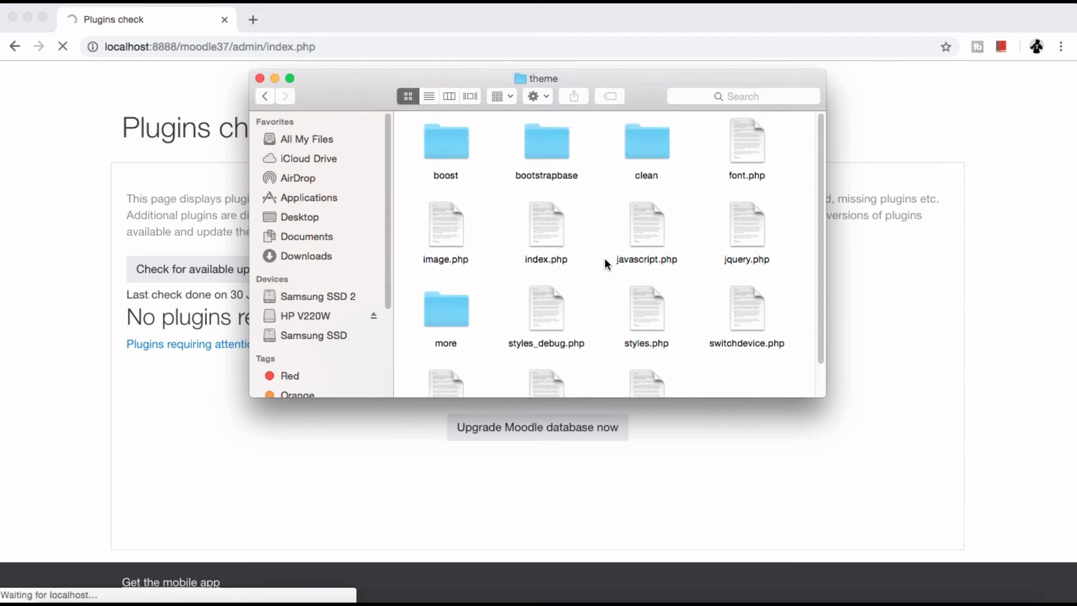
pyautogui.scroll(-3, 754, 313)
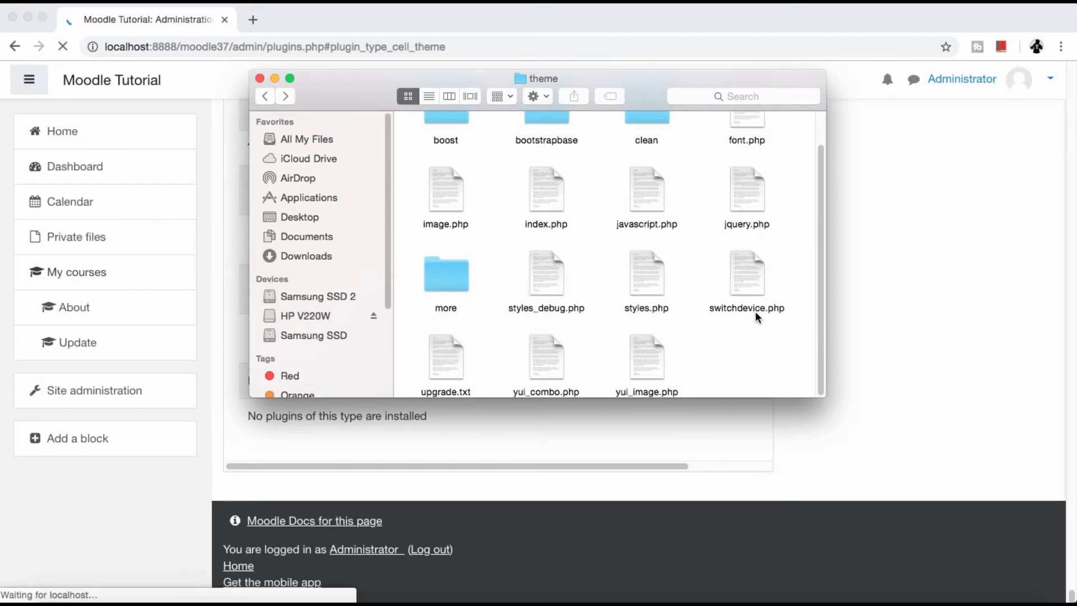
pyautogui.scroll(3, 755, 316)
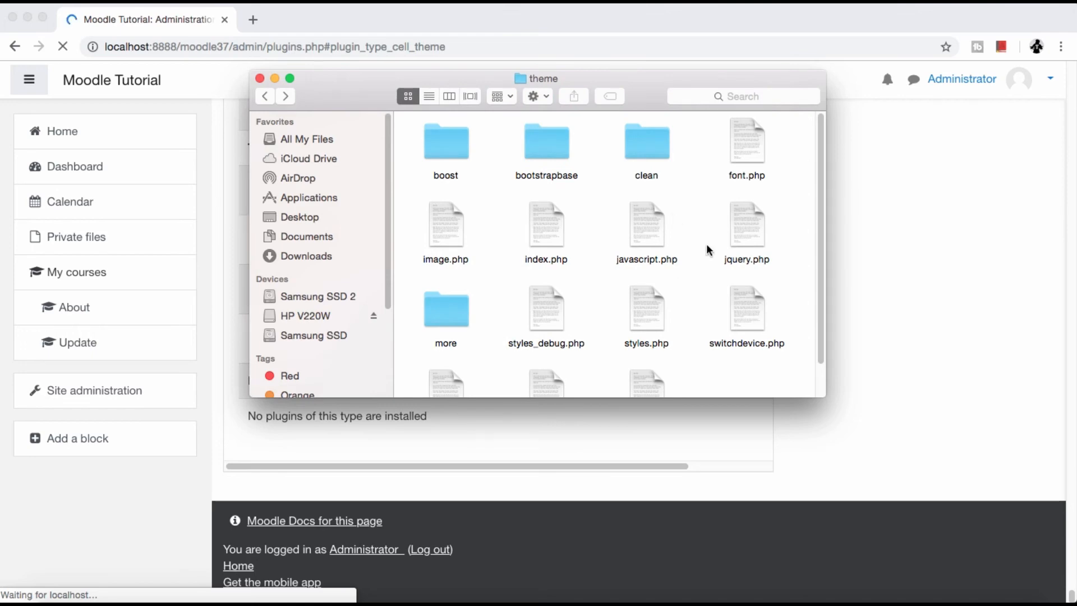
pyautogui.scroll(-3, 707, 247)
pyautogui.scroll(3, 706, 247)
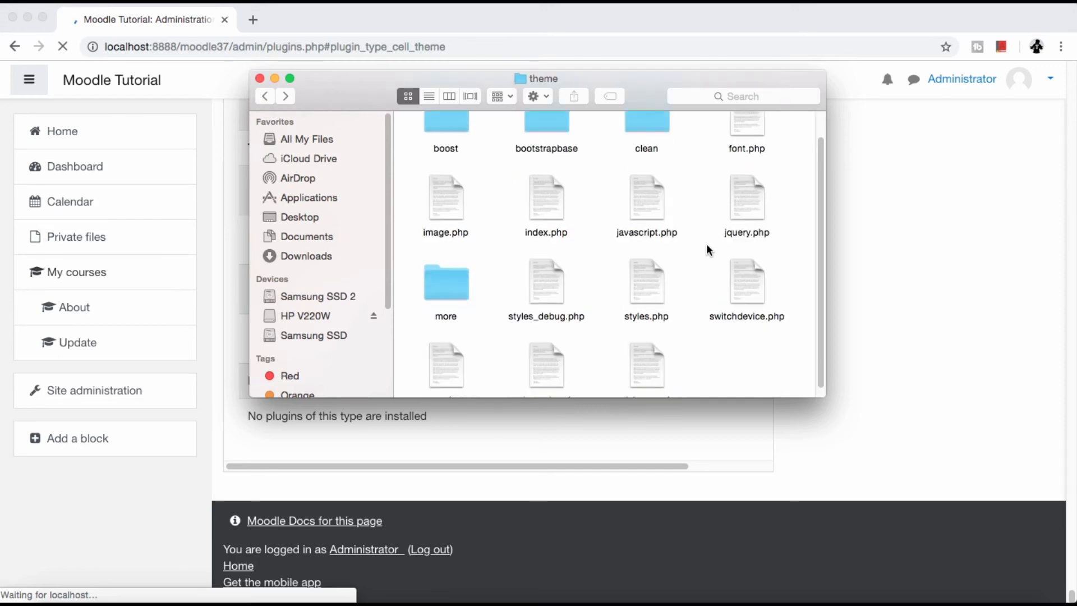
pyautogui.scroll(-3, 706, 251)
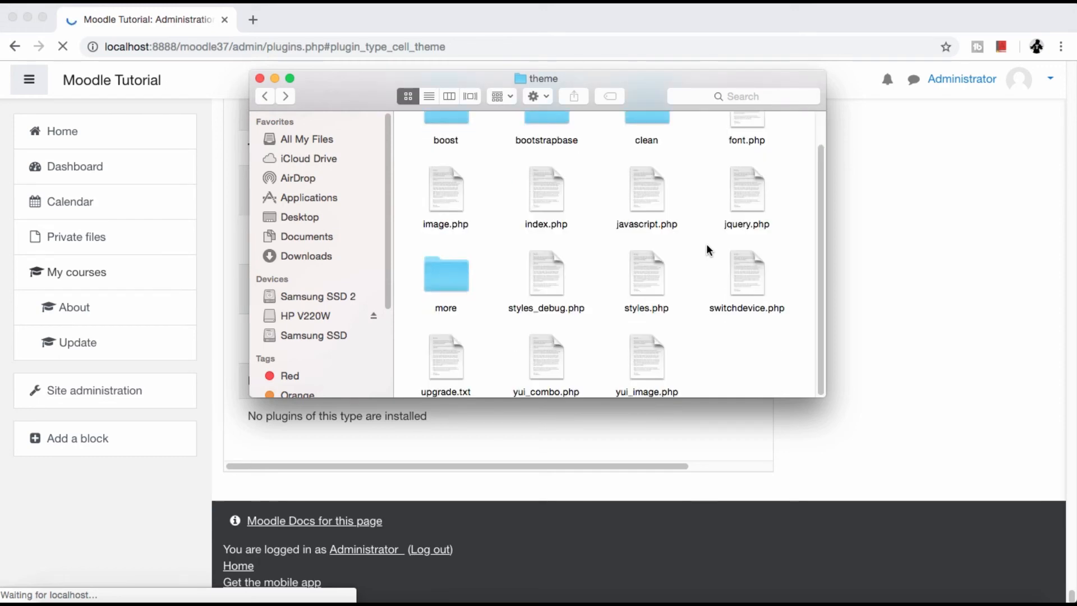
pyautogui.scroll(3, 706, 250)
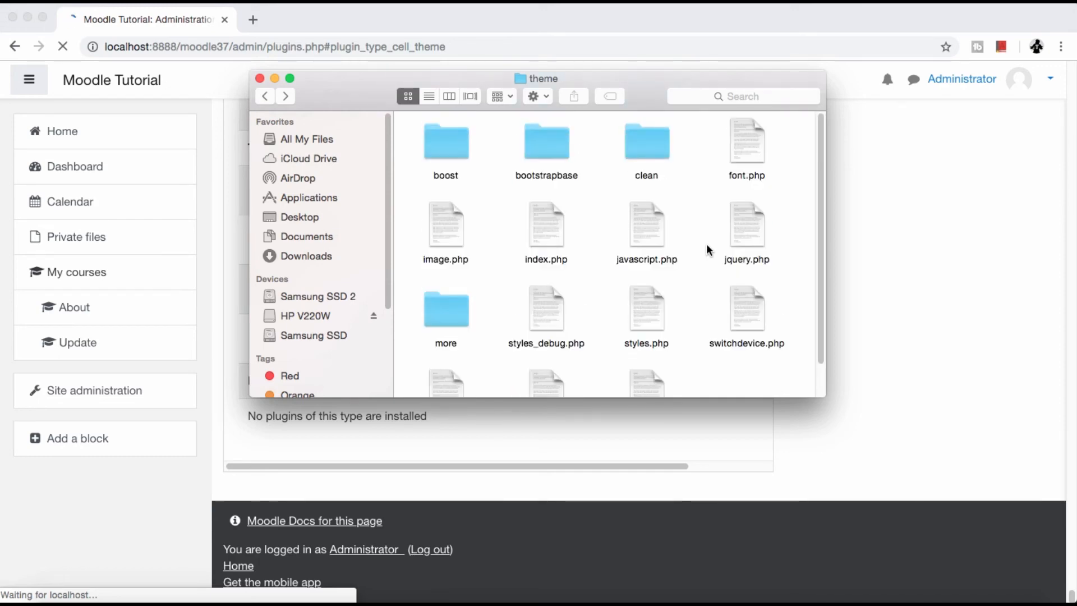
pyautogui.scroll(-3, 707, 250)
pyautogui.scroll(3, 707, 251)
pyautogui.click(260, 79)
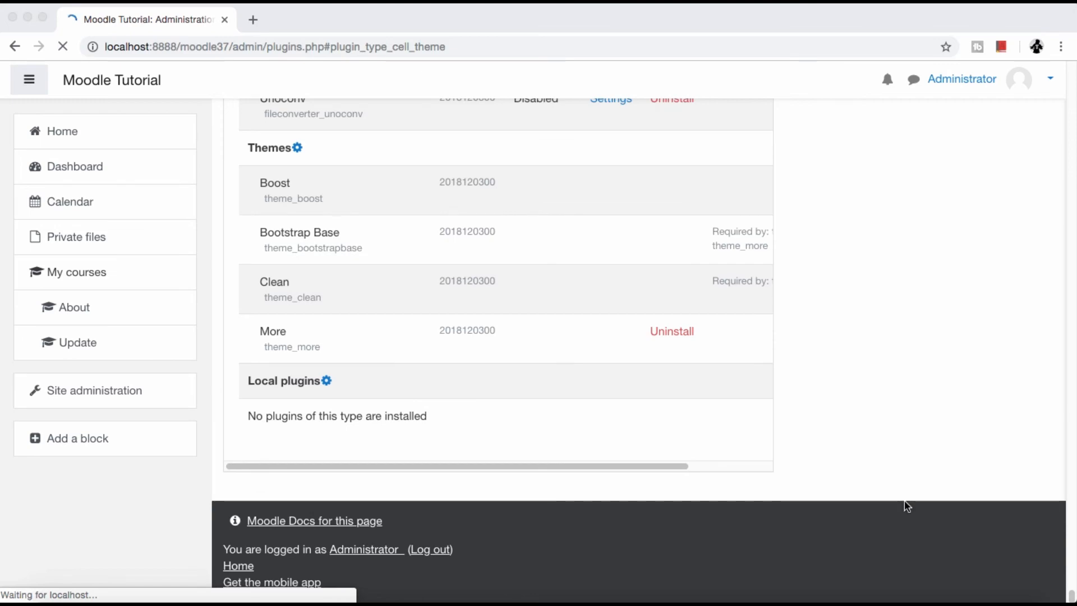
# Step: Return to the beginning of the plugins overview and list only the additional plugins
pyautogui.scroll(5, 879, 466)
pyautogui.scroll(4, 880, 466)
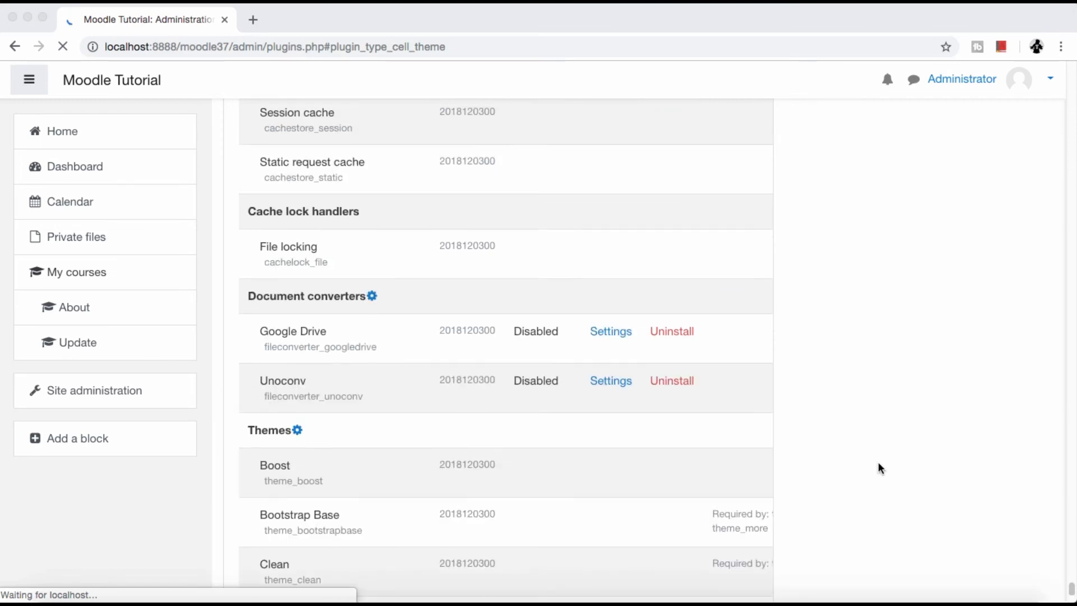
pyautogui.scroll(20, 879, 468)
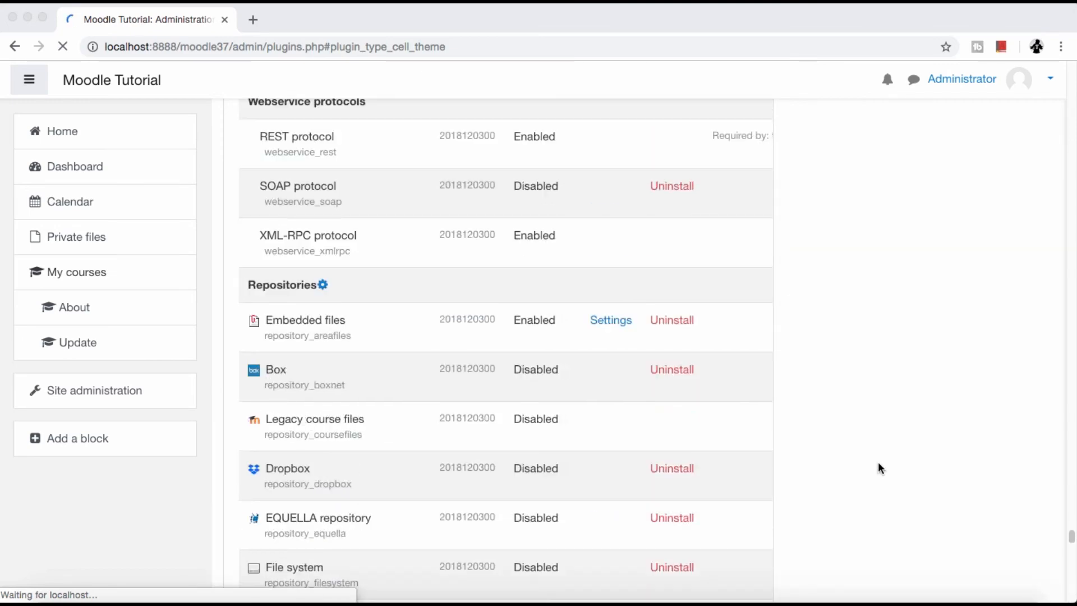
pyautogui.scroll(20, 878, 463)
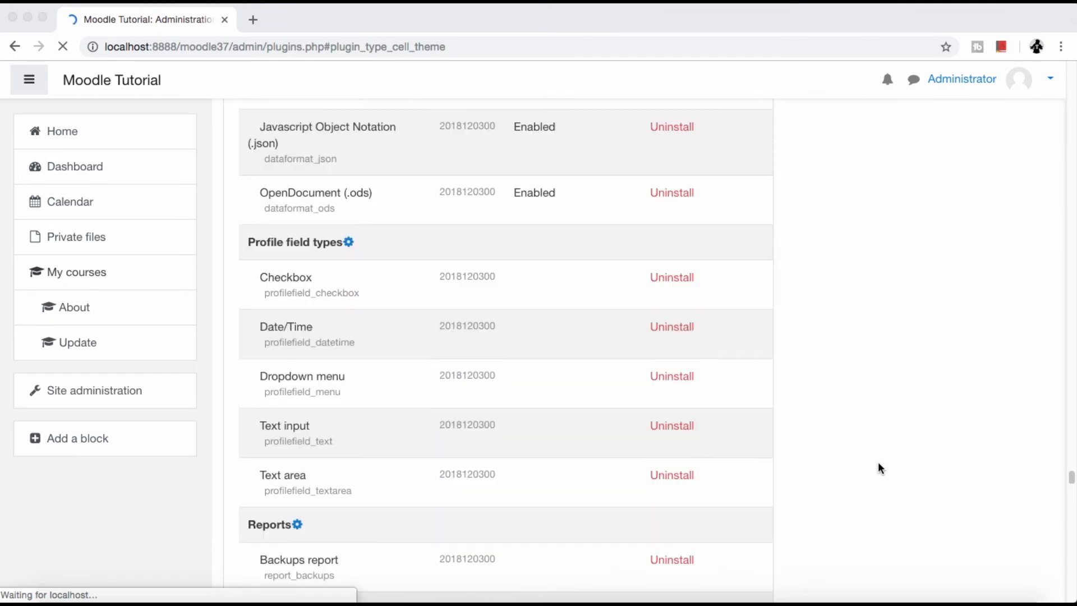
pyautogui.moveTo(1074, 71)
pyautogui.mouseDown()
pyautogui.moveTo(1074, 86)
pyautogui.moveTo(1067, 66)
pyautogui.mouseUp()
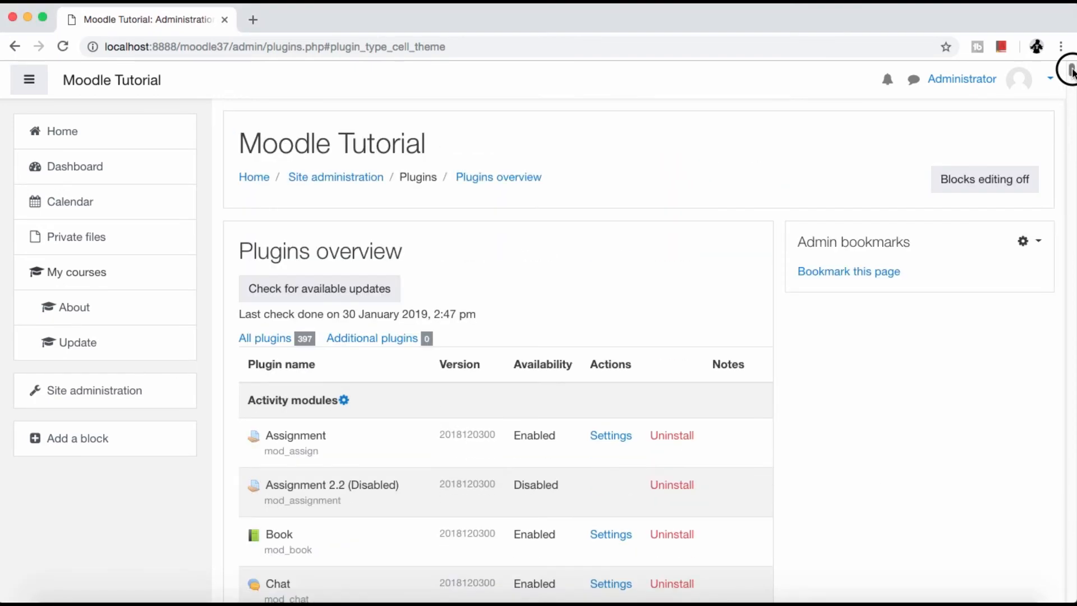
pyautogui.click(361, 338)
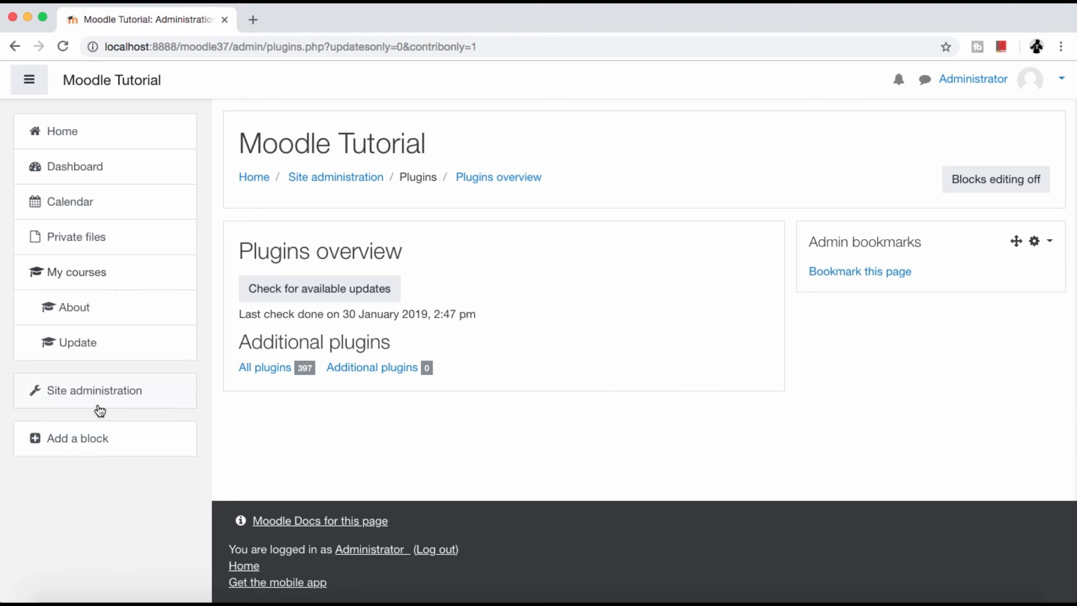
# Step: Open the theme selector from the appearance settings in site administration
pyautogui.click(58, 394)
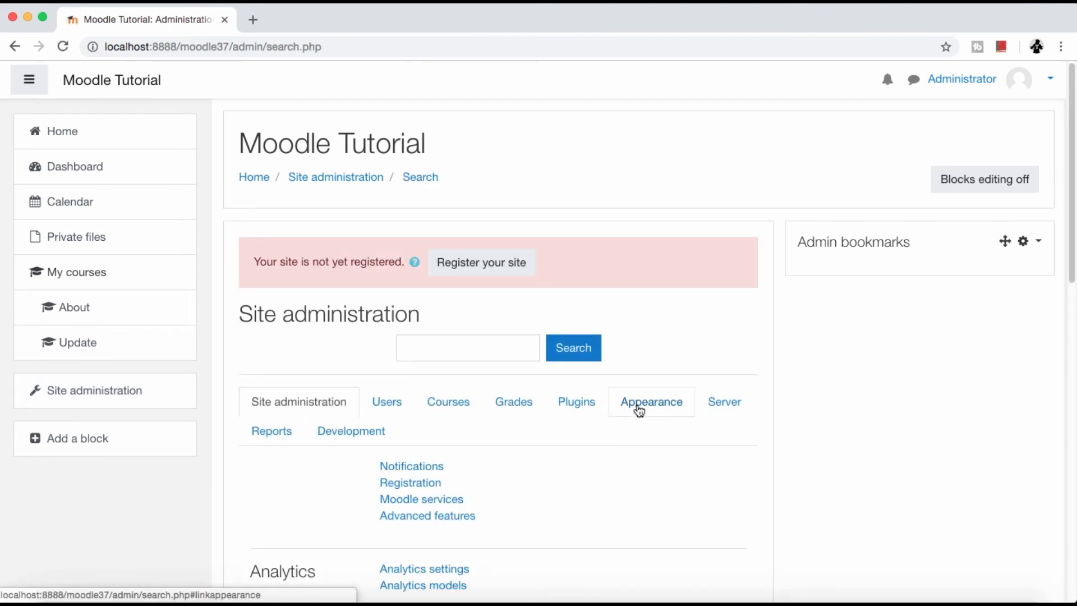
pyautogui.click(638, 410)
pyautogui.scroll(-5, 631, 465)
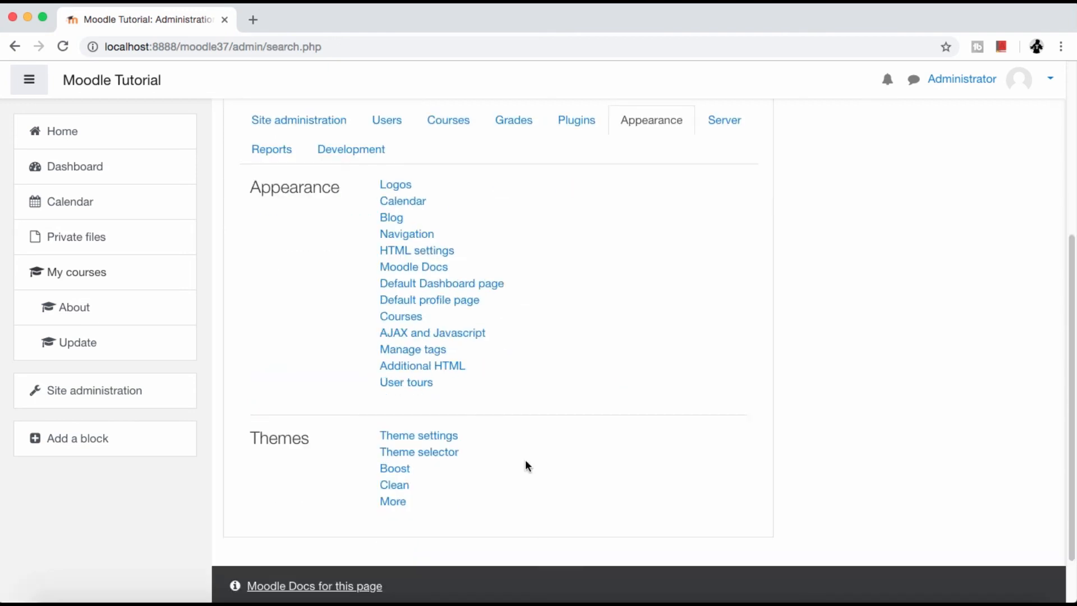
pyautogui.click(421, 452)
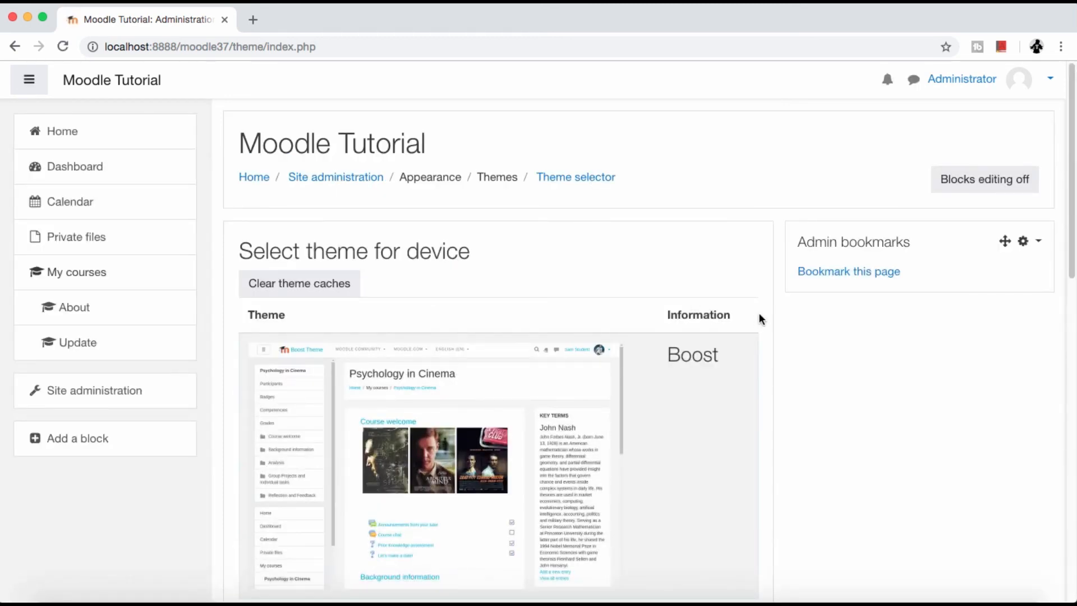
# Step: Look through the themes offered for the device to check whether Klass is still among them
pyautogui.scroll(-1, 759, 315)
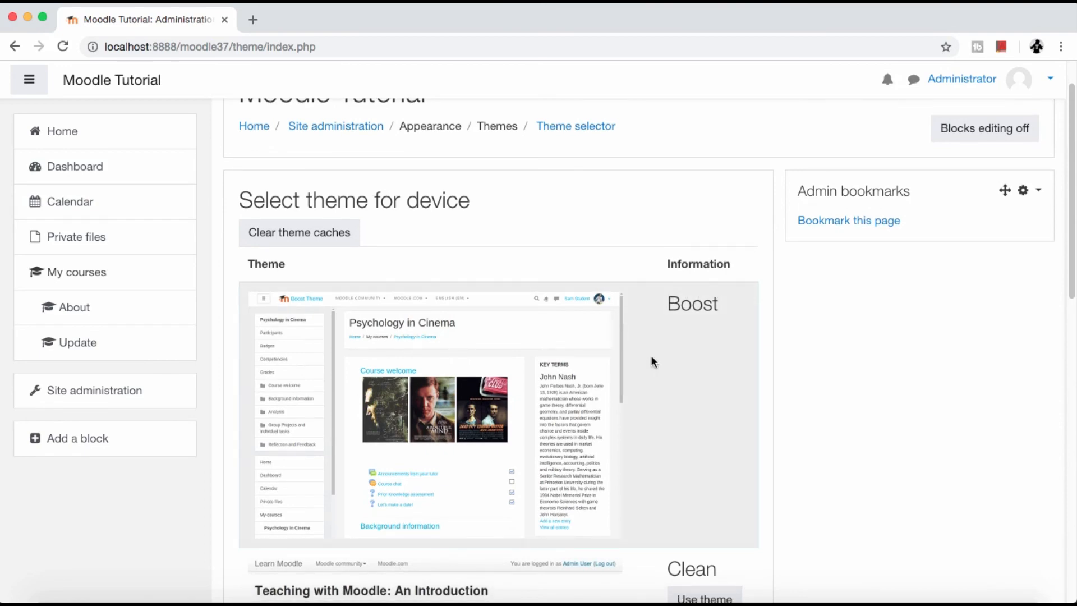
pyautogui.scroll(-6, 740, 318)
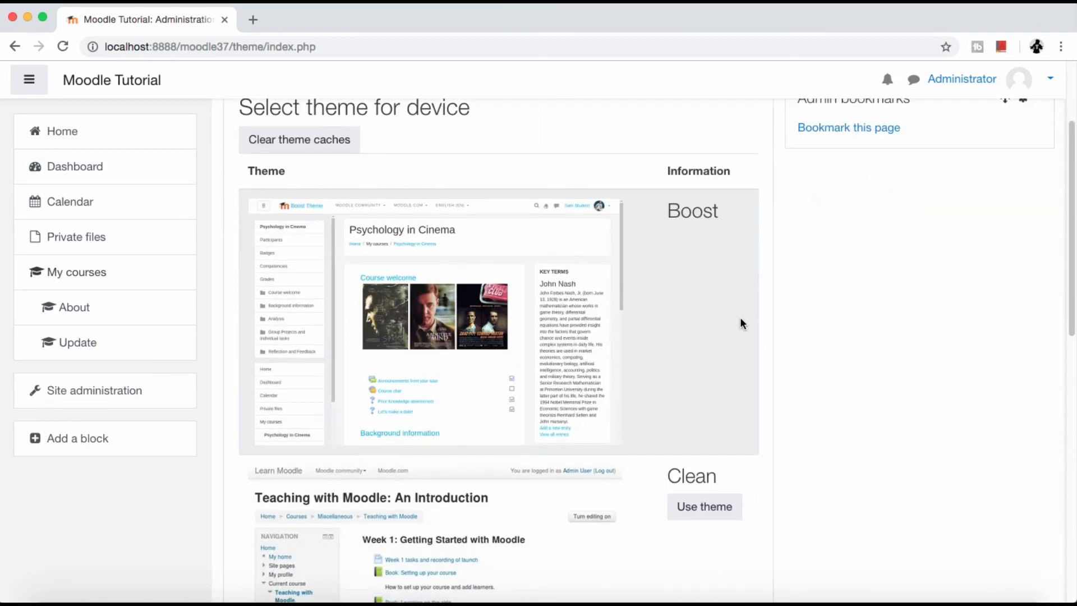
pyautogui.scroll(-6, 740, 324)
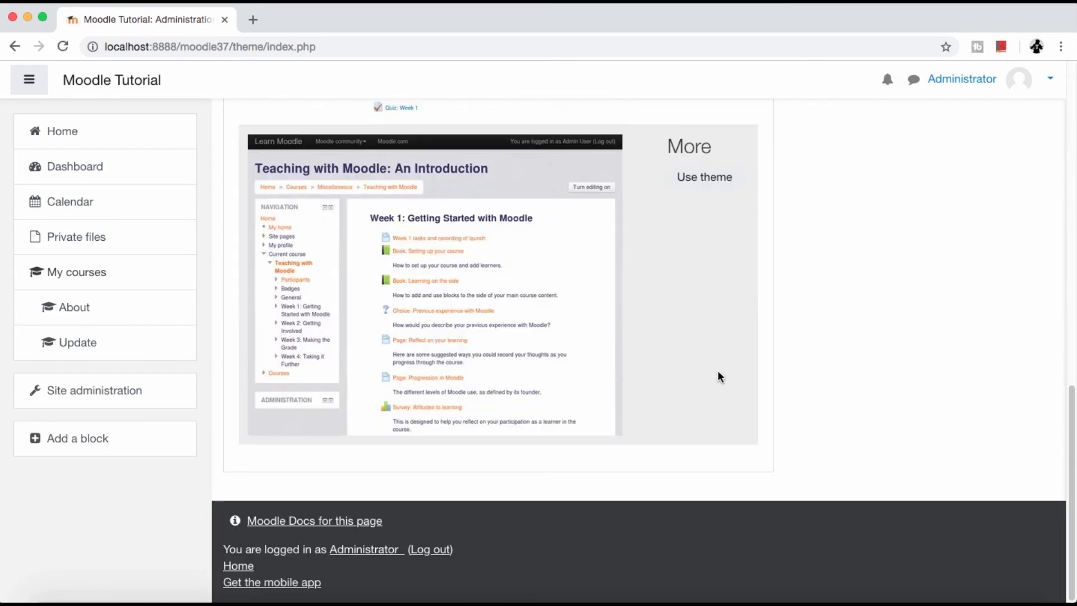
pyautogui.scroll(4, 795, 348)
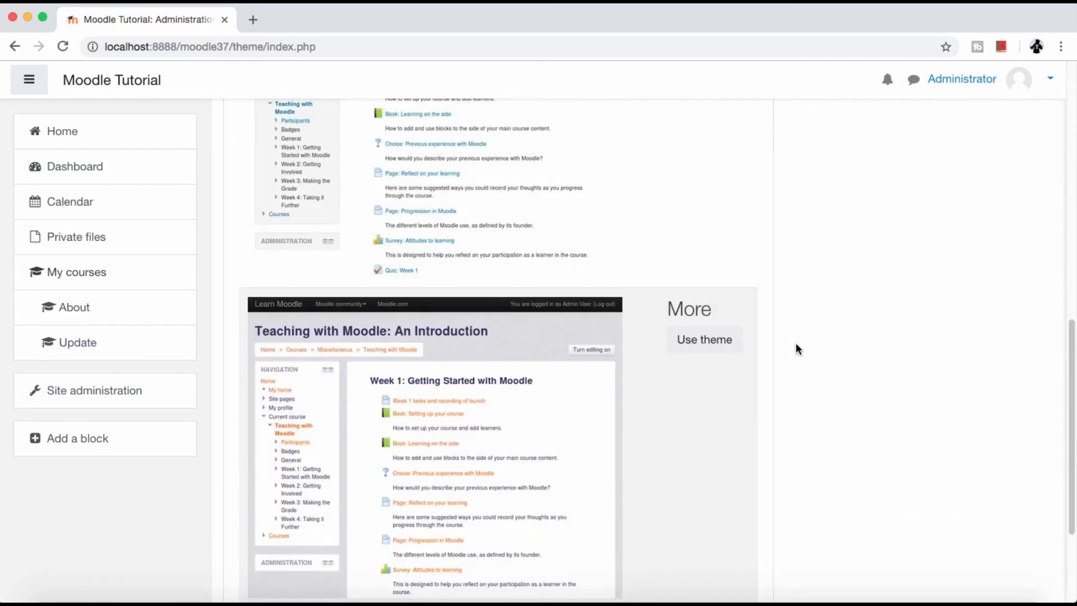
pyautogui.scroll(6, 795, 343)
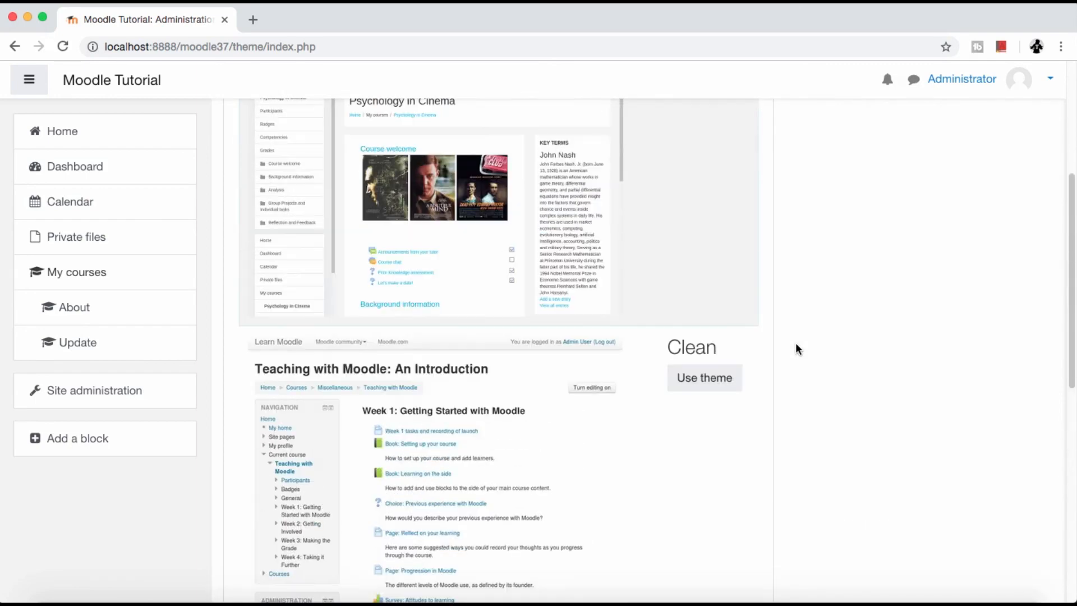
pyautogui.scroll(4, 795, 349)
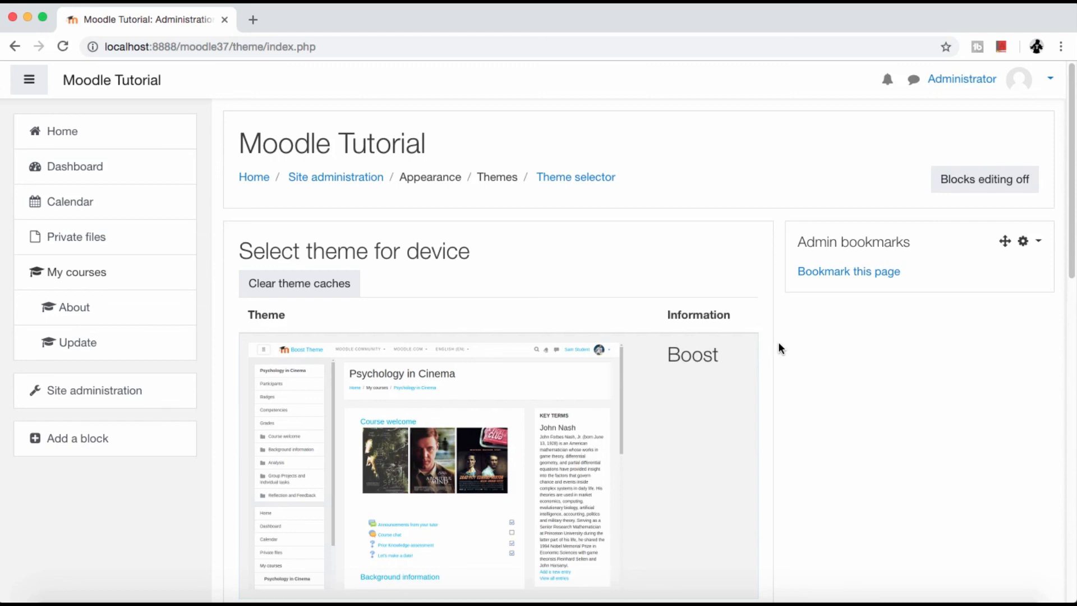
# Step: Clear the site's theme caches from the theme selector page
pyautogui.scroll(-1, 779, 349)
pyautogui.scroll(-1, 785, 342)
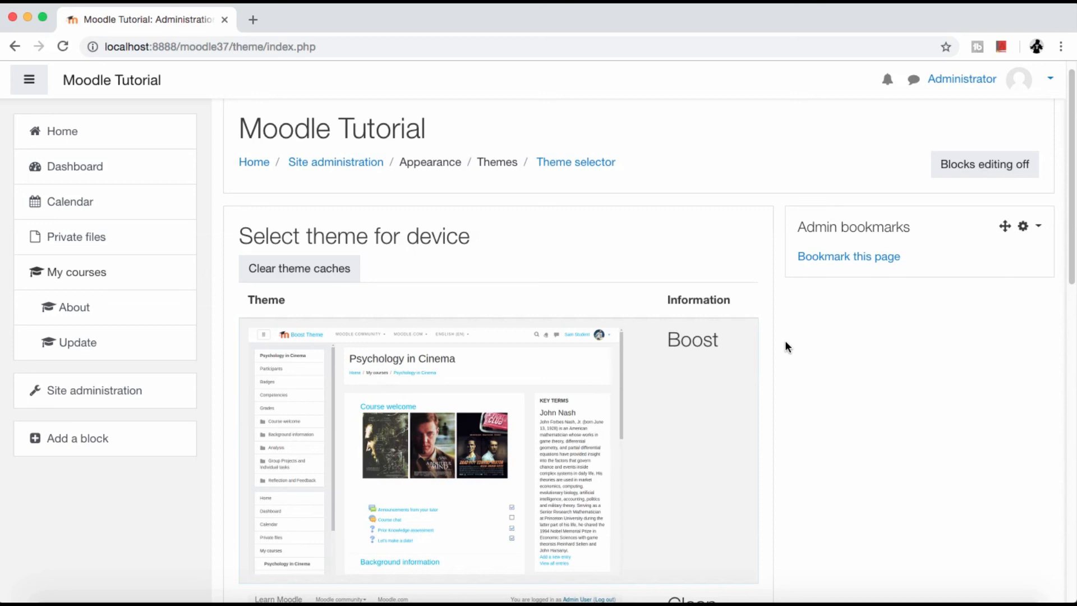
pyautogui.click(327, 279)
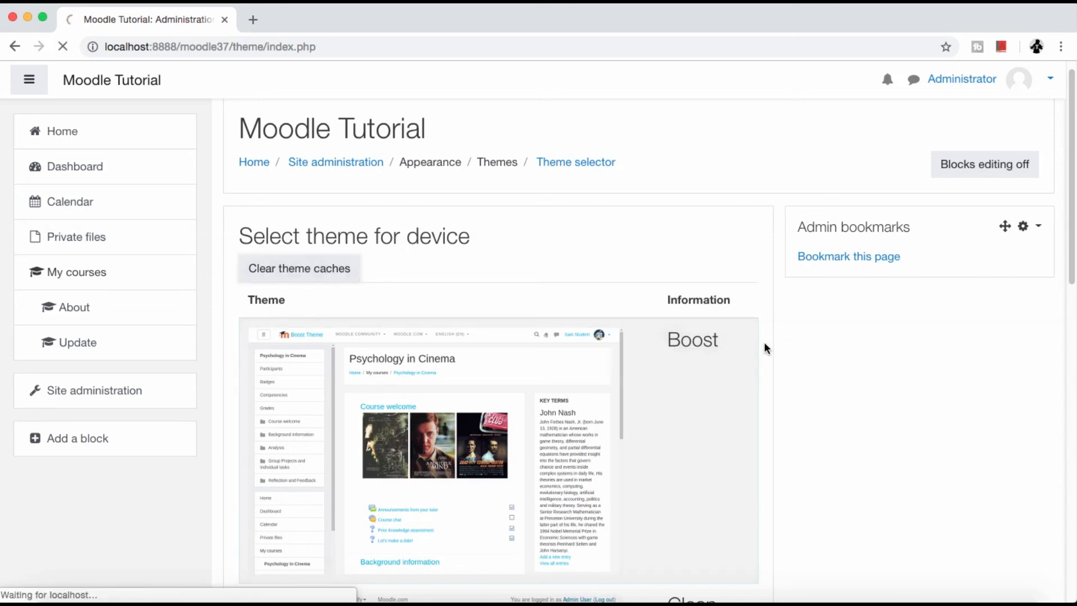